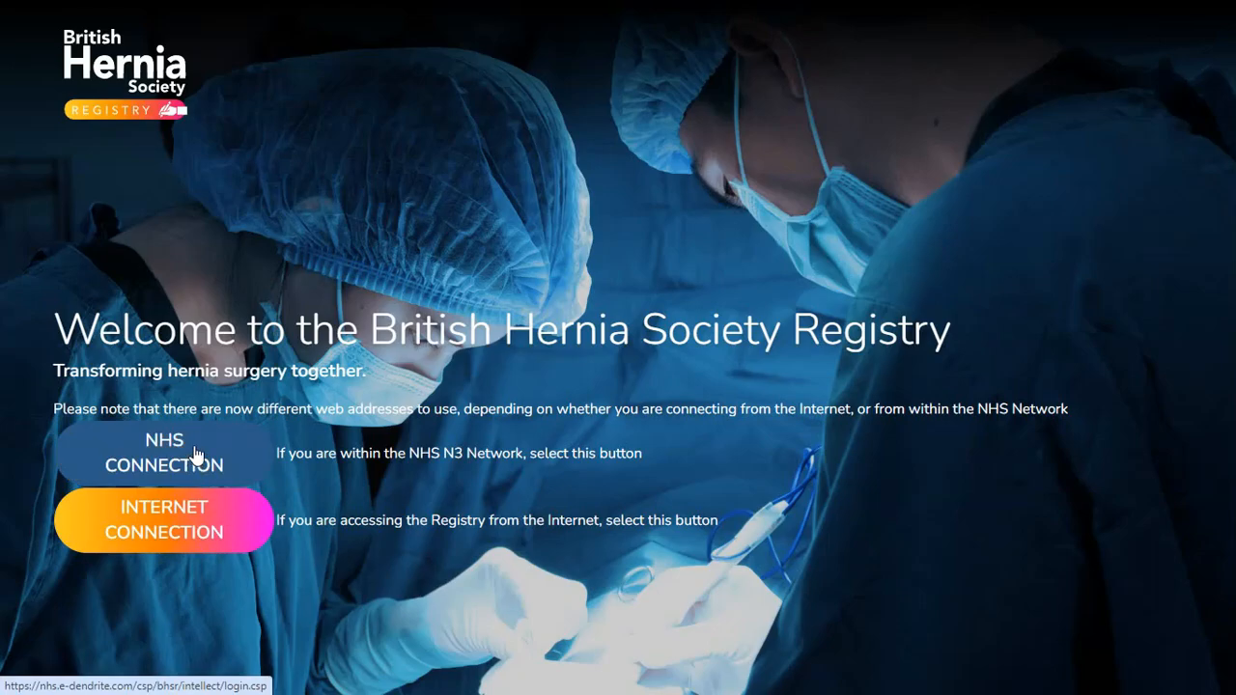
- Choose the Internet connection, glance at the information menu, and log in to the registry
left_click(190, 530)
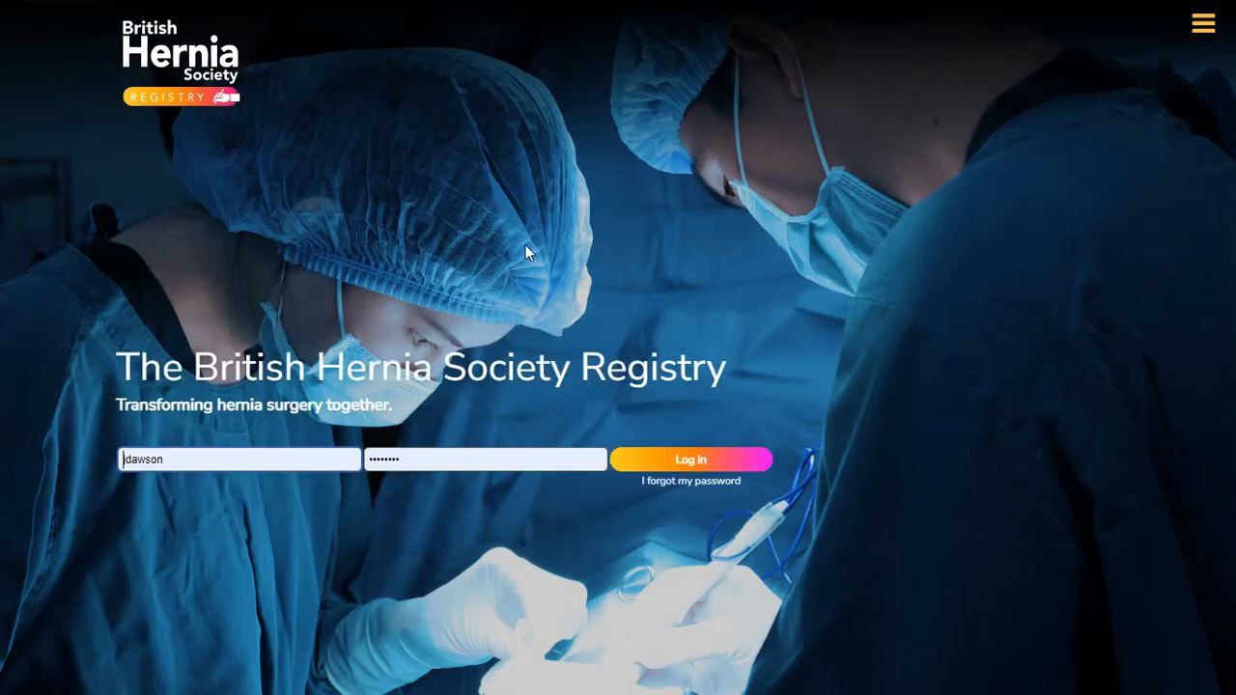
left_click(1204, 29)
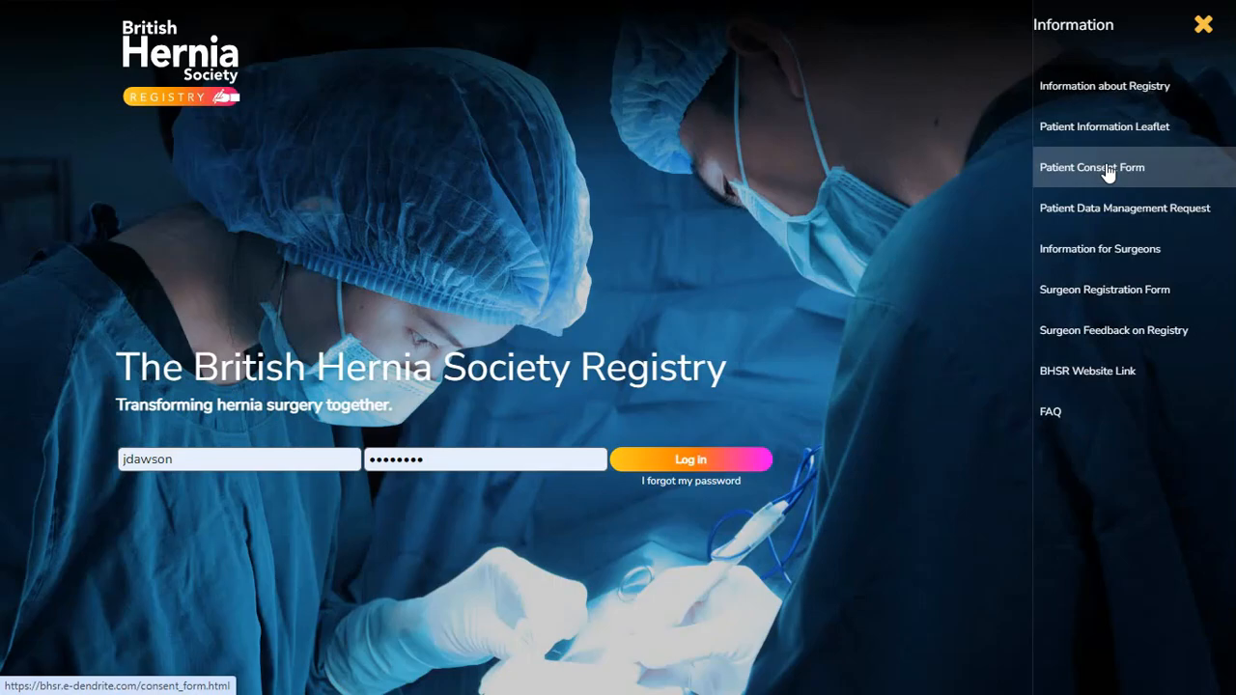
left_click(1201, 26)
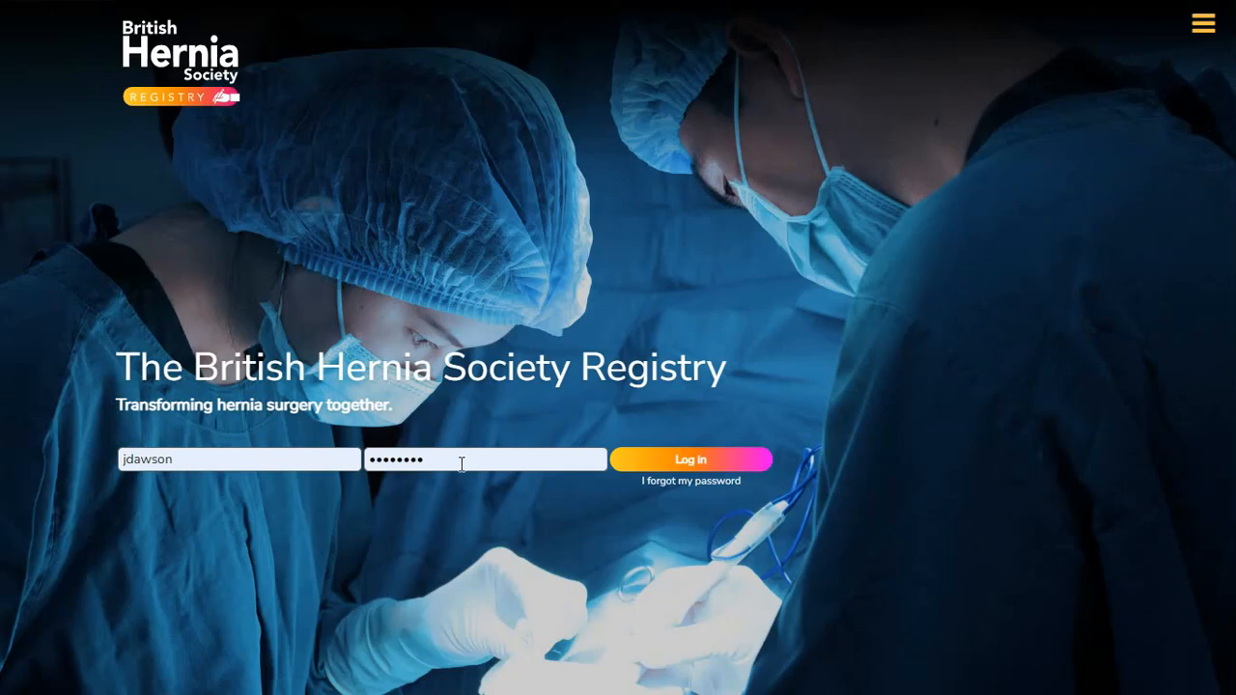
left_click(689, 462)
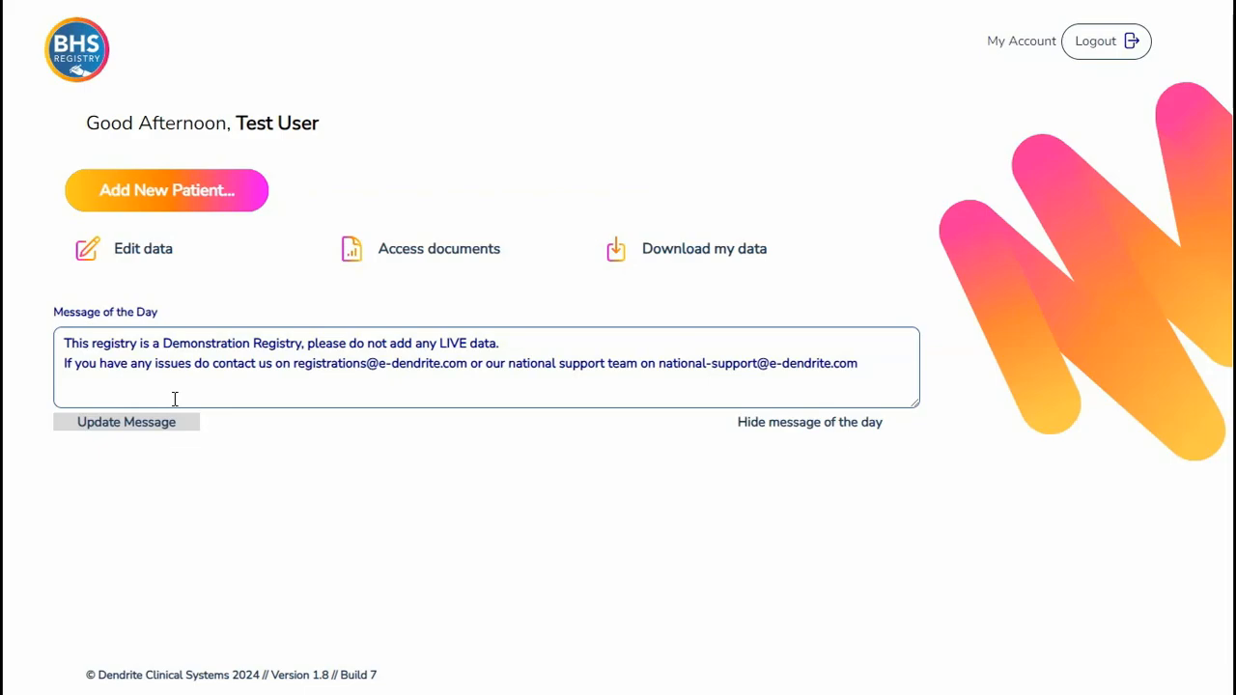
- Start adding a new patient with NHS Number (England & Wales) as the primary patient identifier
left_click(155, 189)
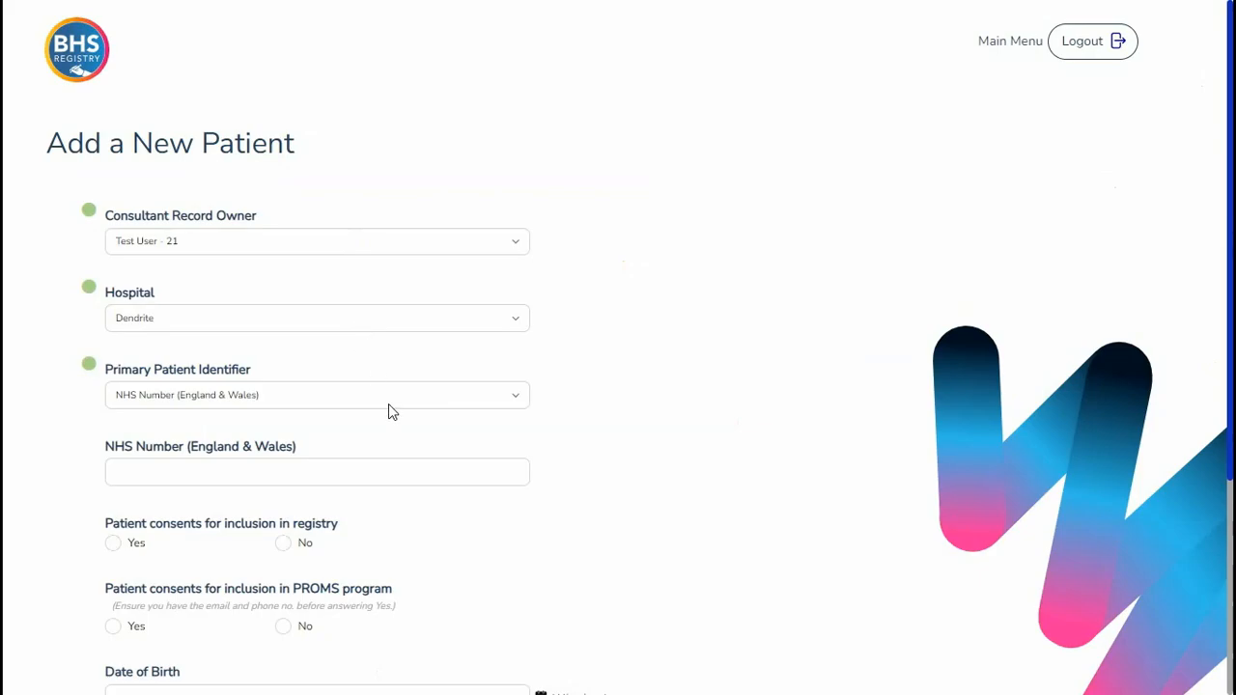
left_click(519, 404)
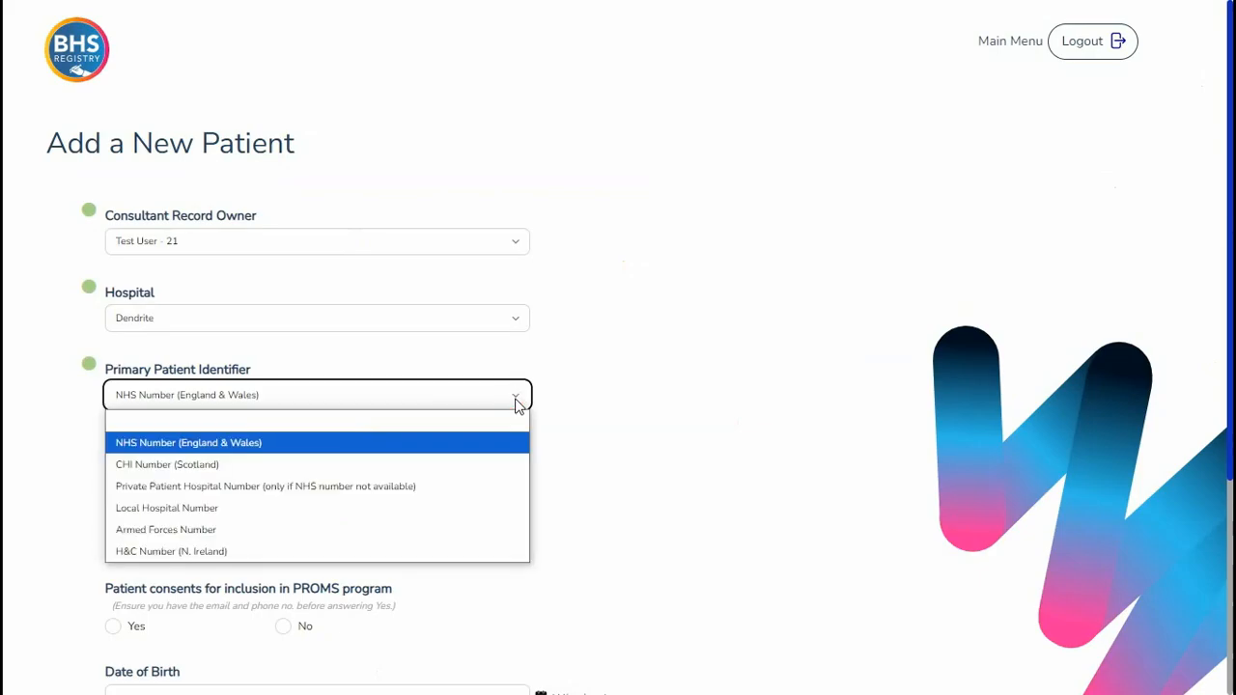
left_click(526, 446)
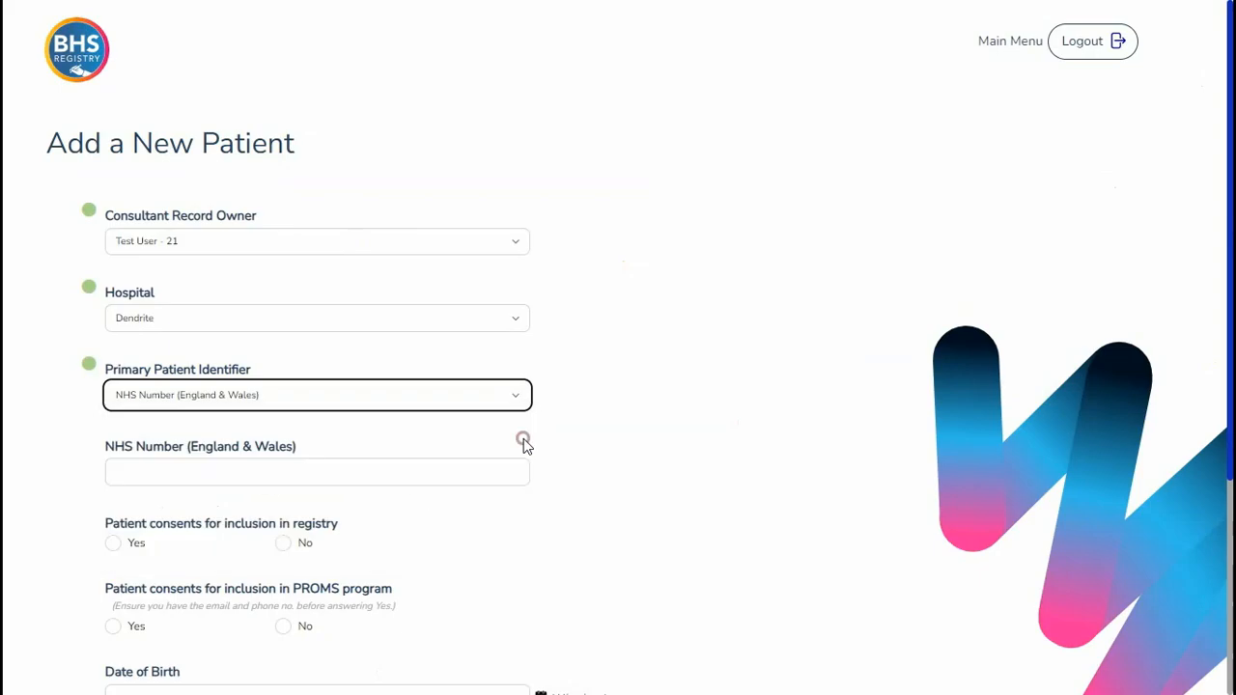
- Enter the patient's NHS number
left_click(205, 467)
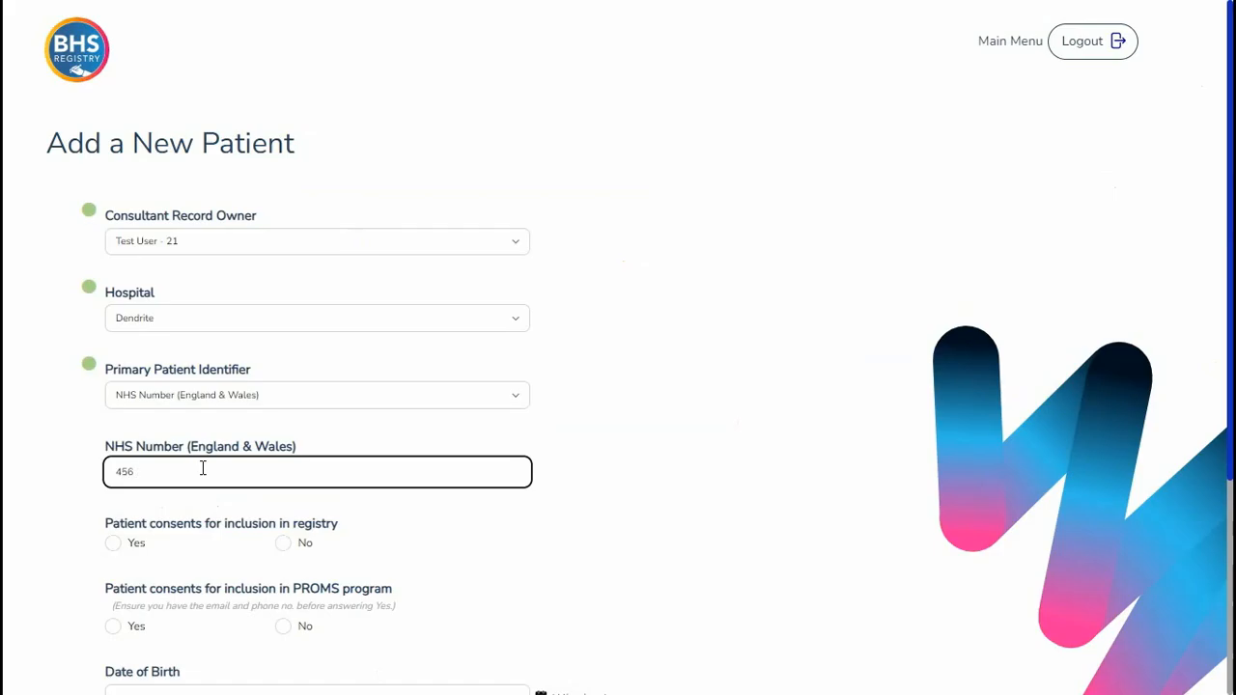
- Mark Yes for patient consent to the registry and to the PROMS program
scroll(202, 468, "down", 1)
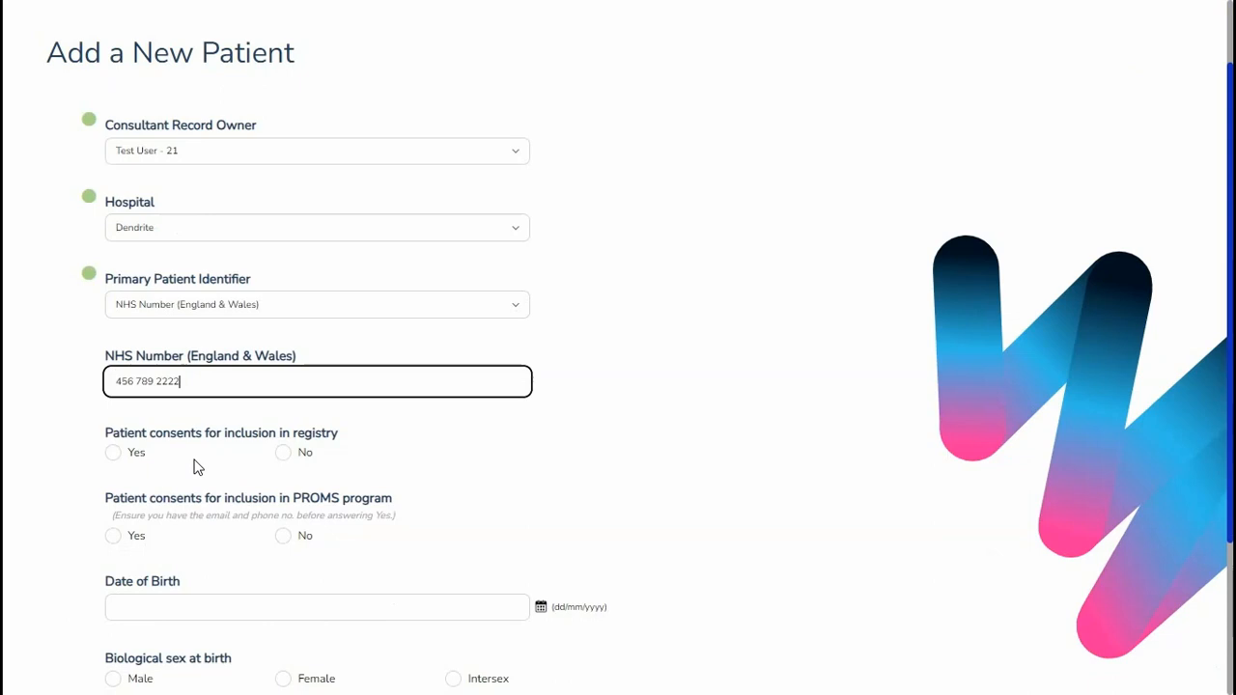
left_click(114, 454)
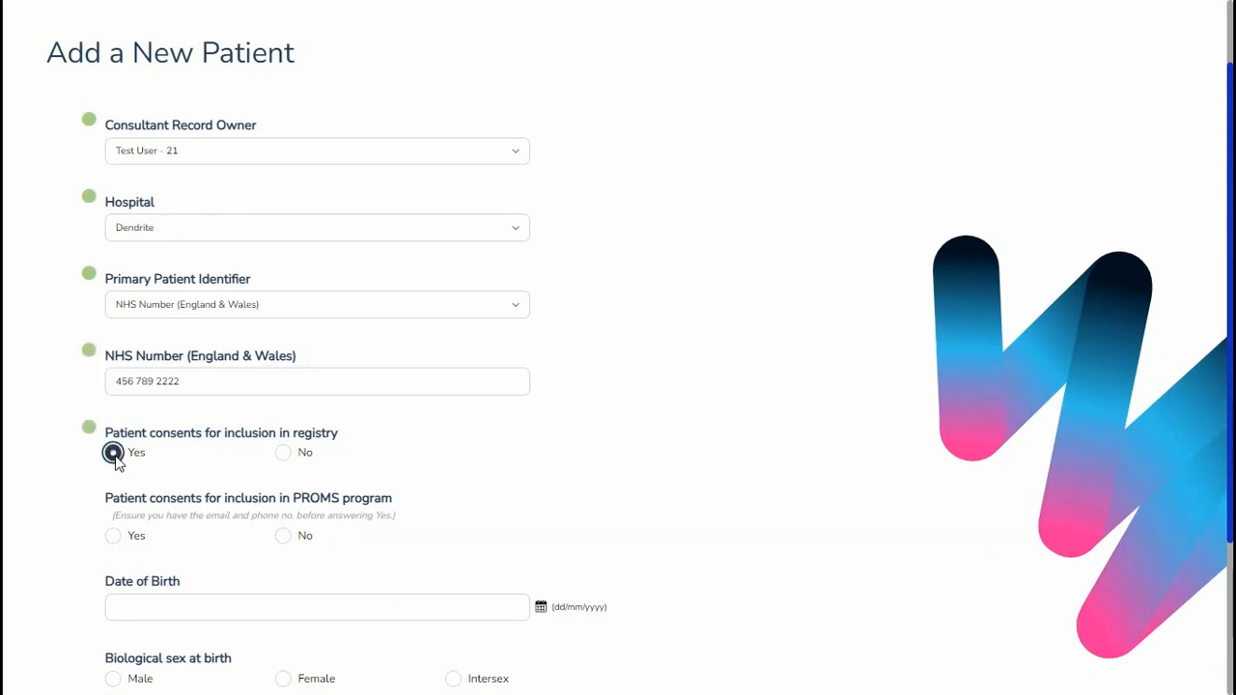
left_click(114, 537)
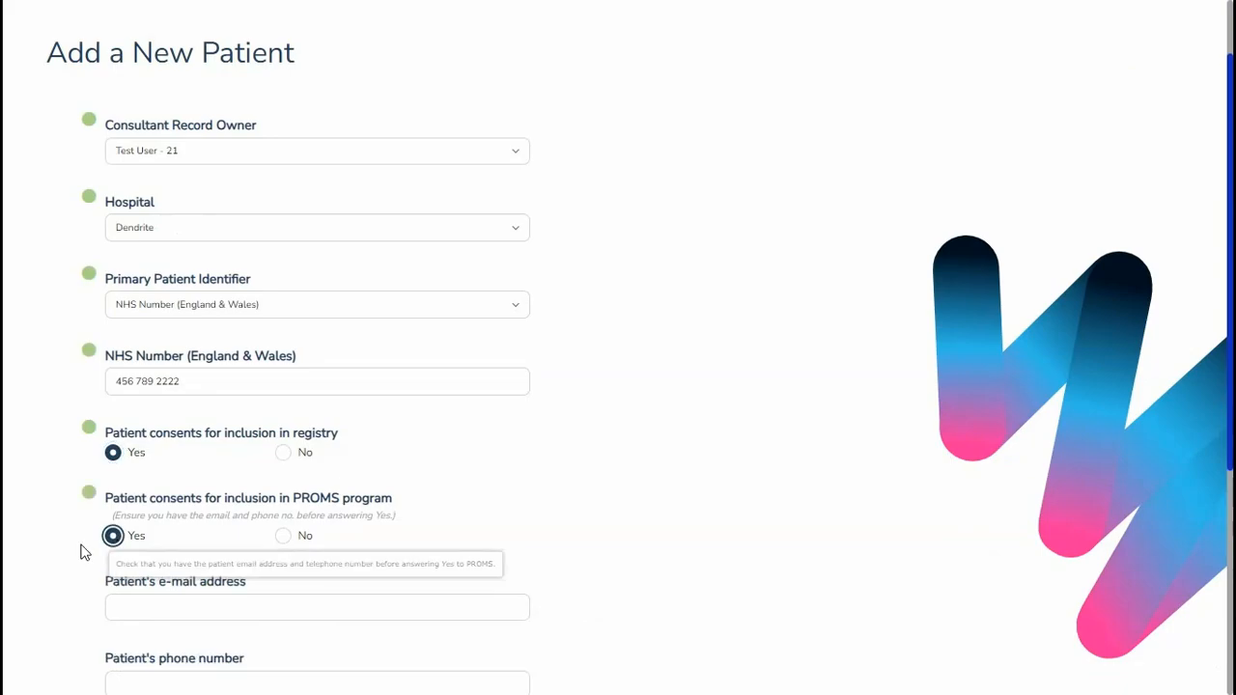
- Fill in the patient's e-mail address
scroll(81, 550, "down", 1)
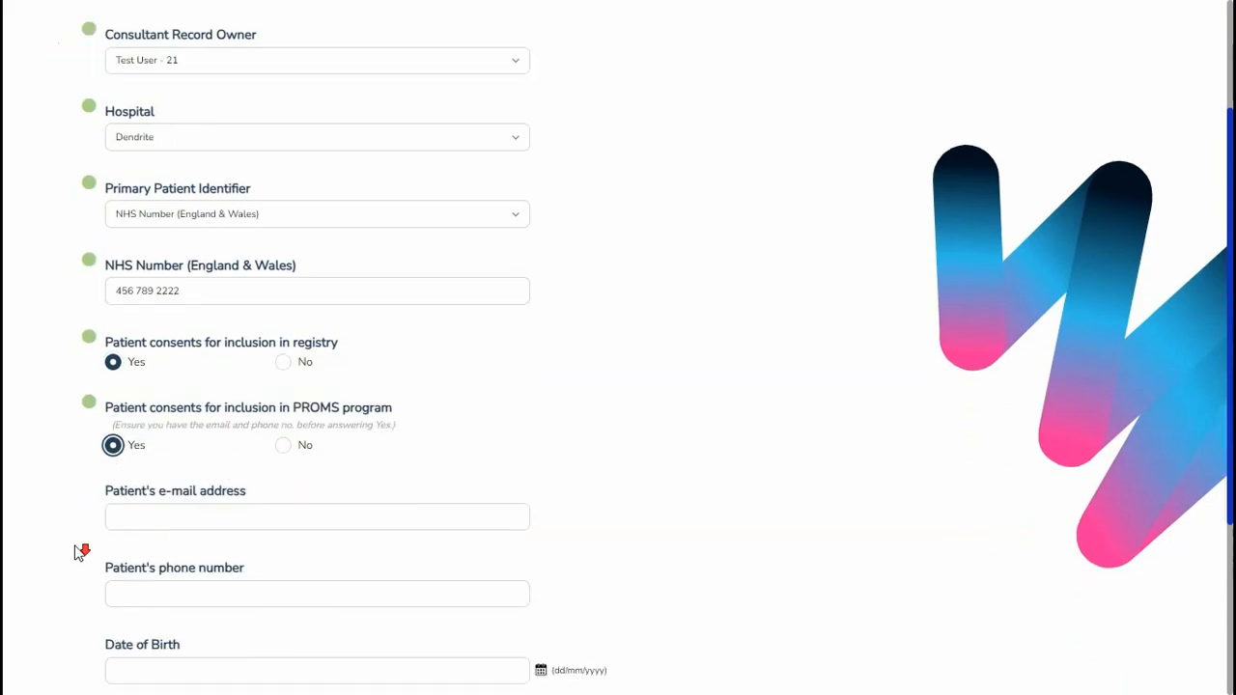
left_click(145, 516)
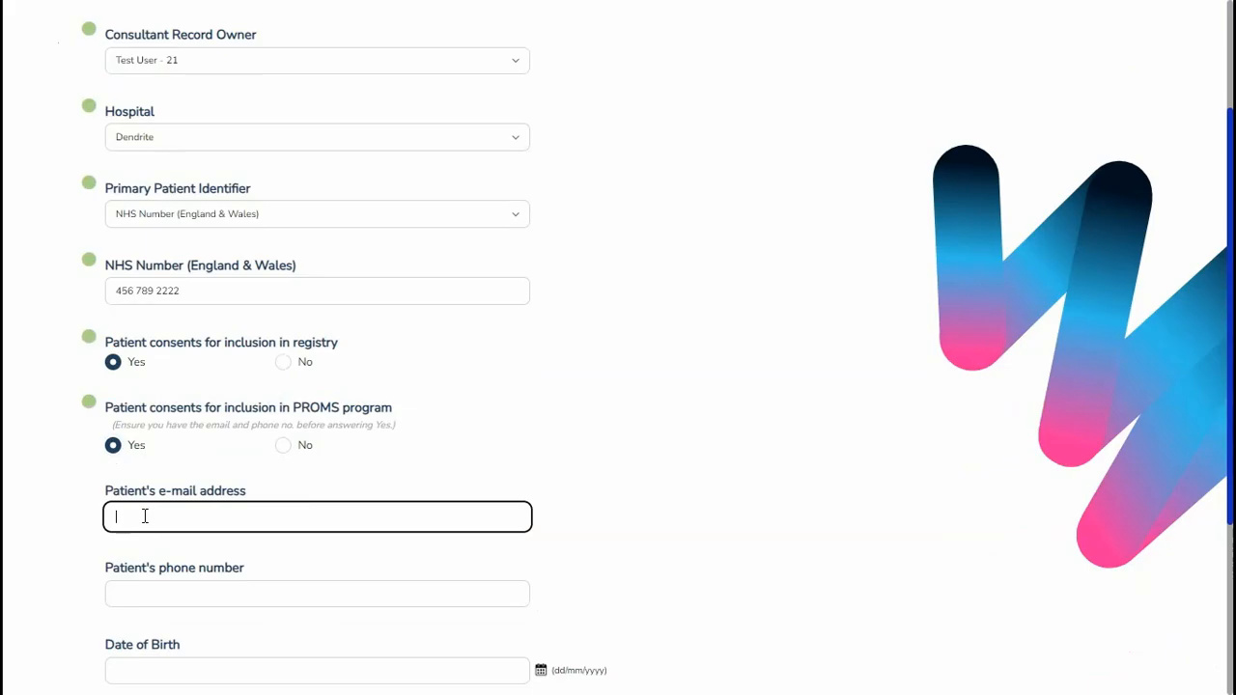
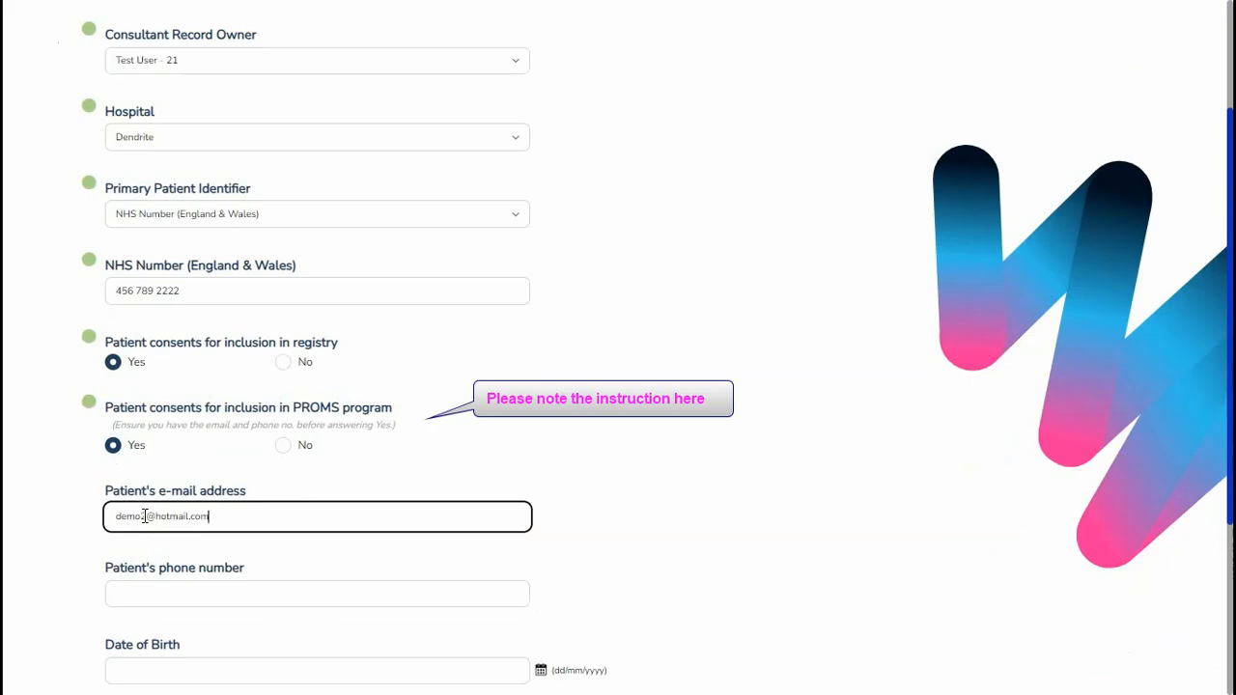
left_click(144, 517)
type("2")
- Enter the patient's phone number in international format
scroll(145, 517, "down", 2)
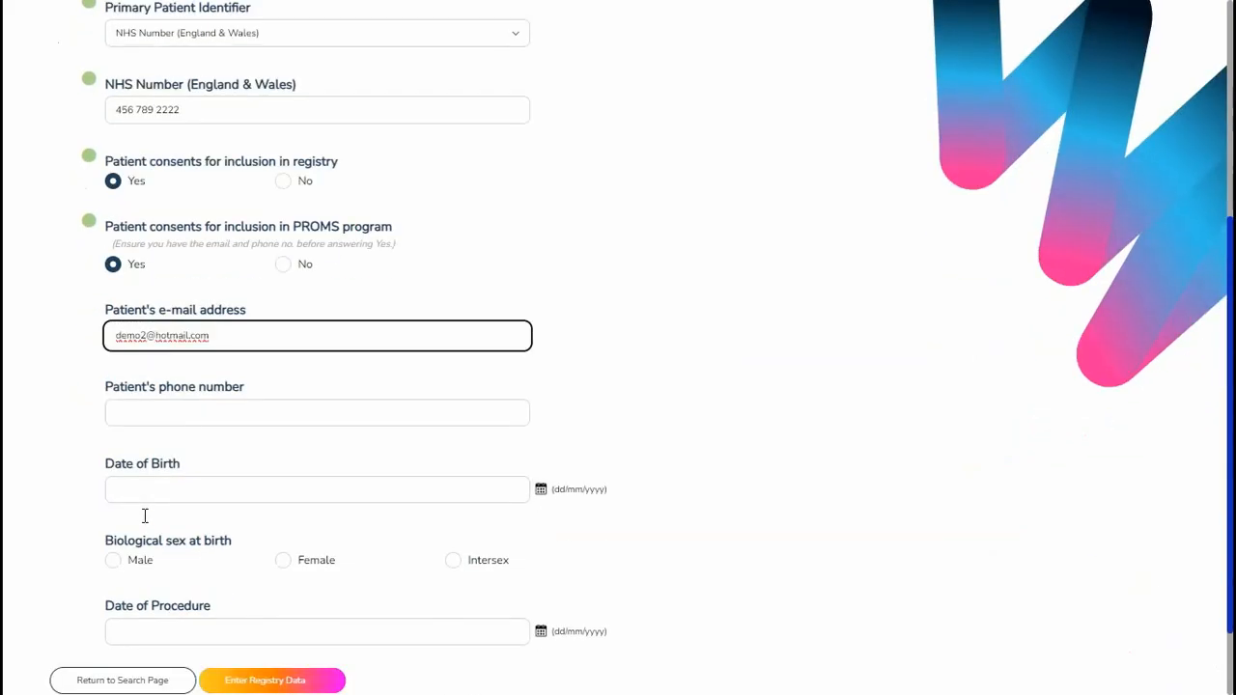
mouse_move(188, 414)
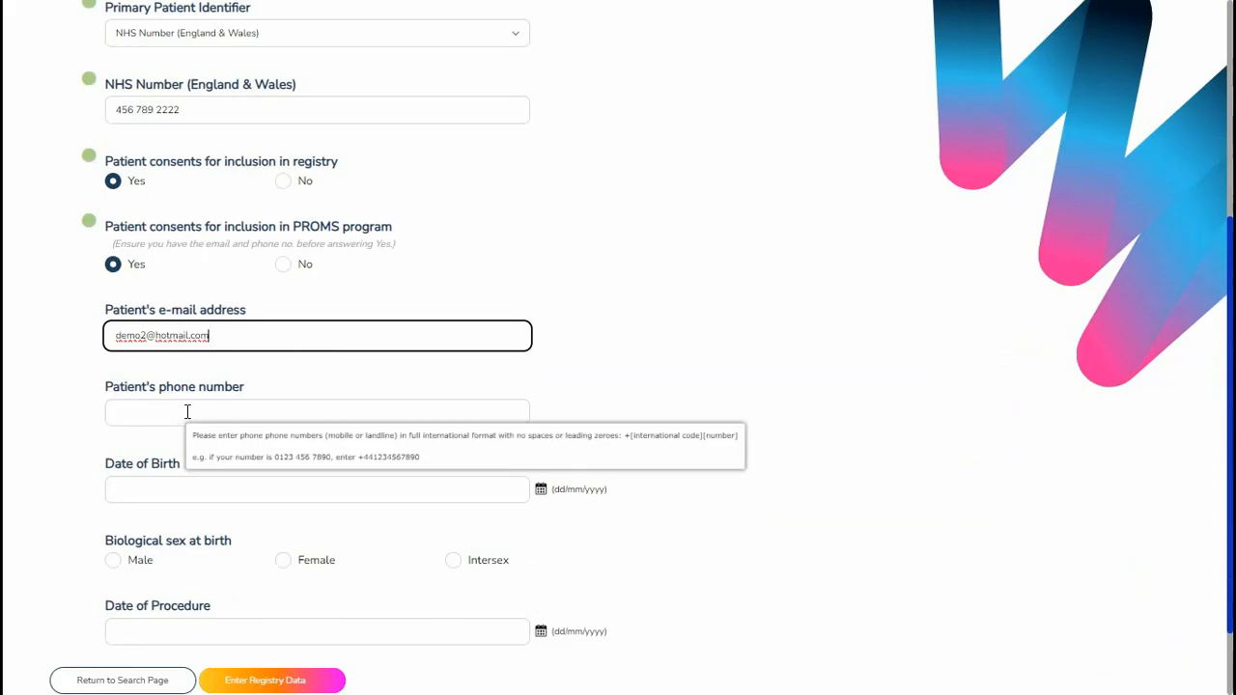
left_click(185, 411)
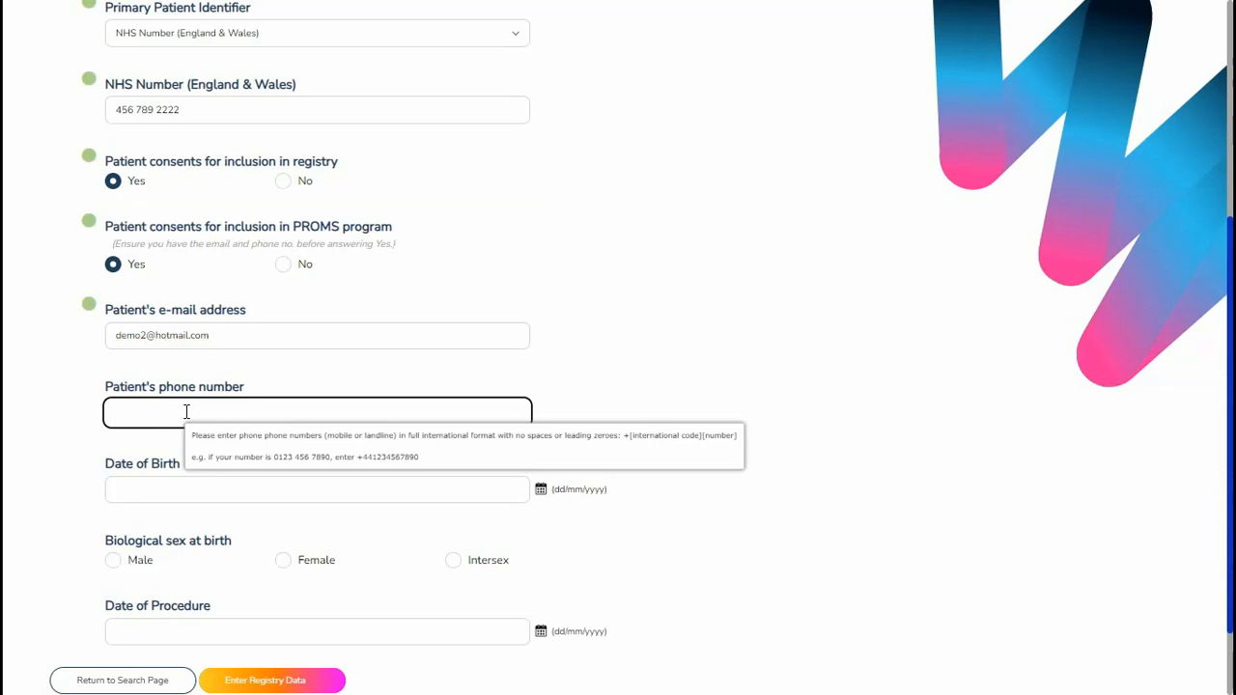
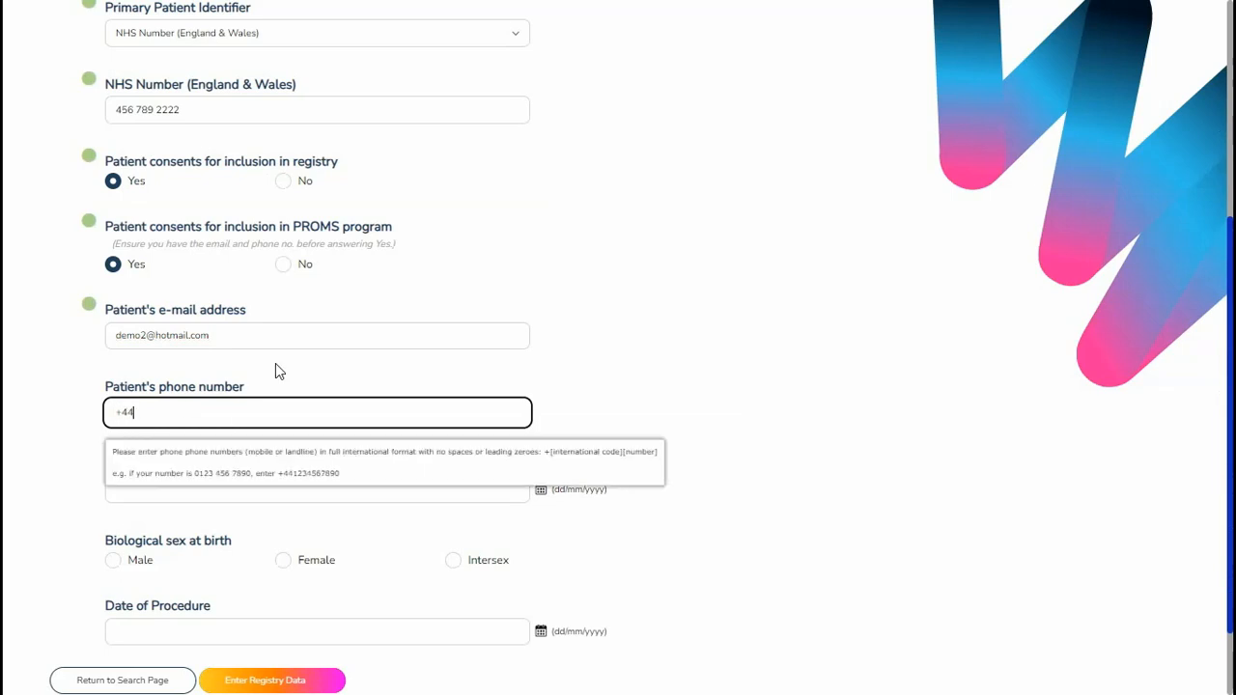
- Enter the patient's date of birth and close the date picker
left_click(248, 496)
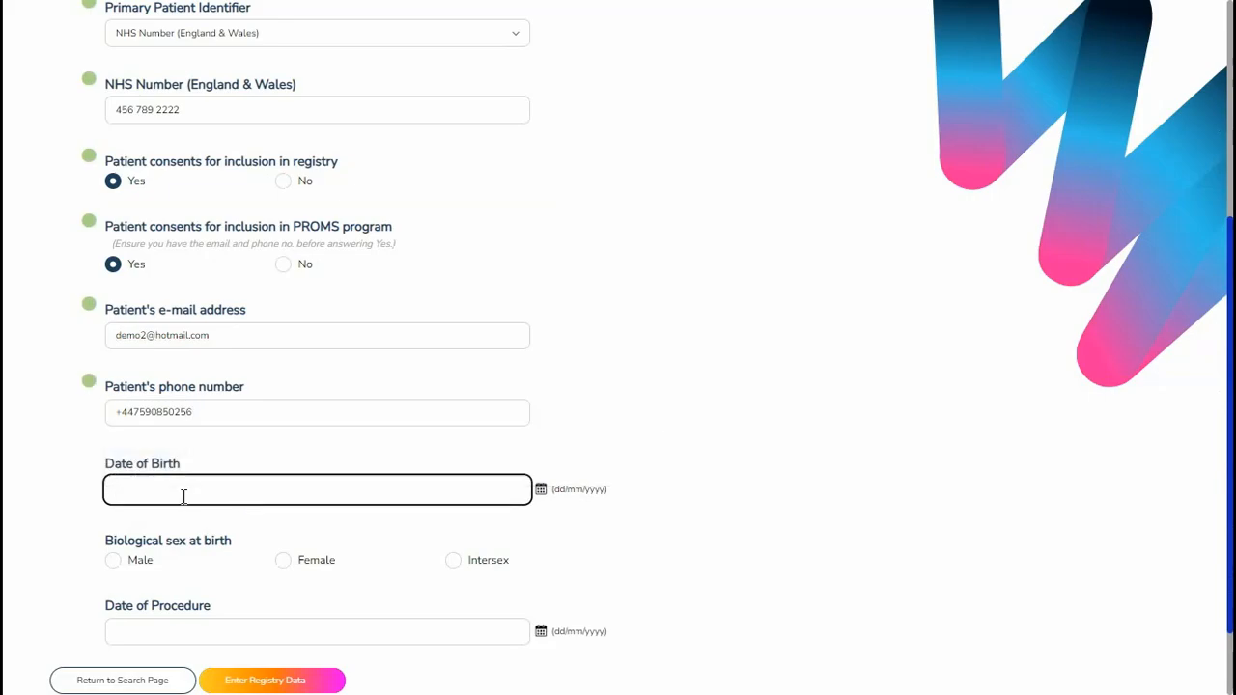
left_click(541, 490)
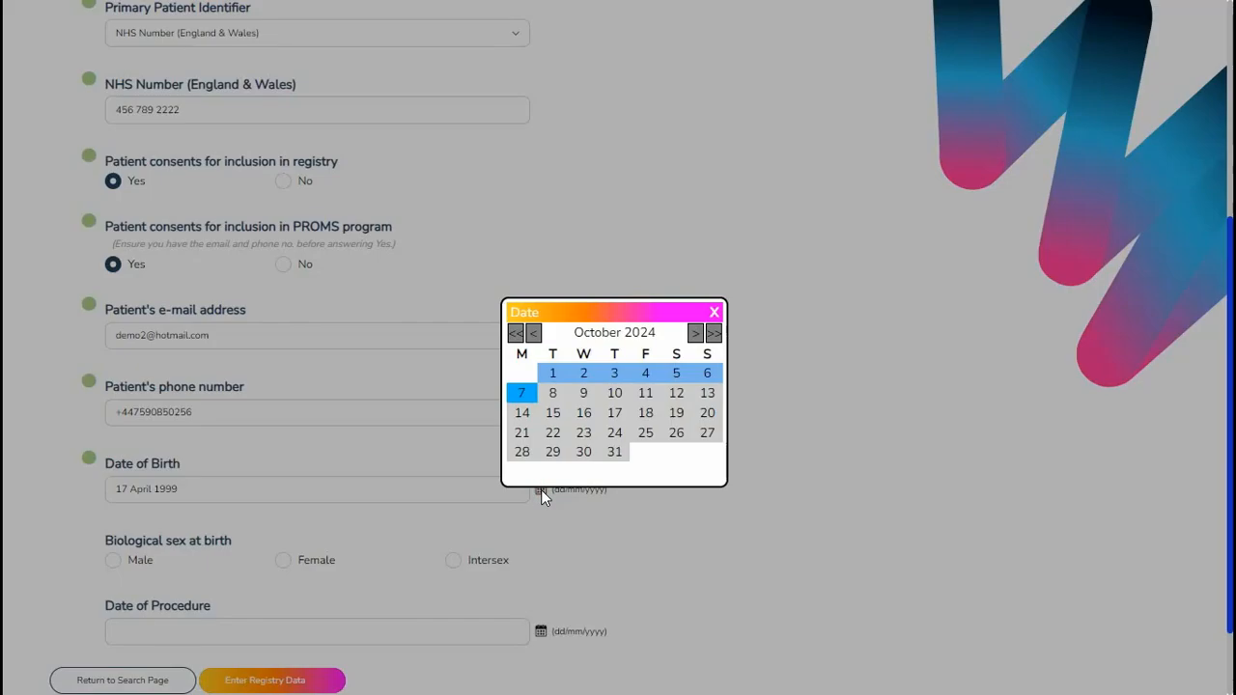
left_click(716, 313)
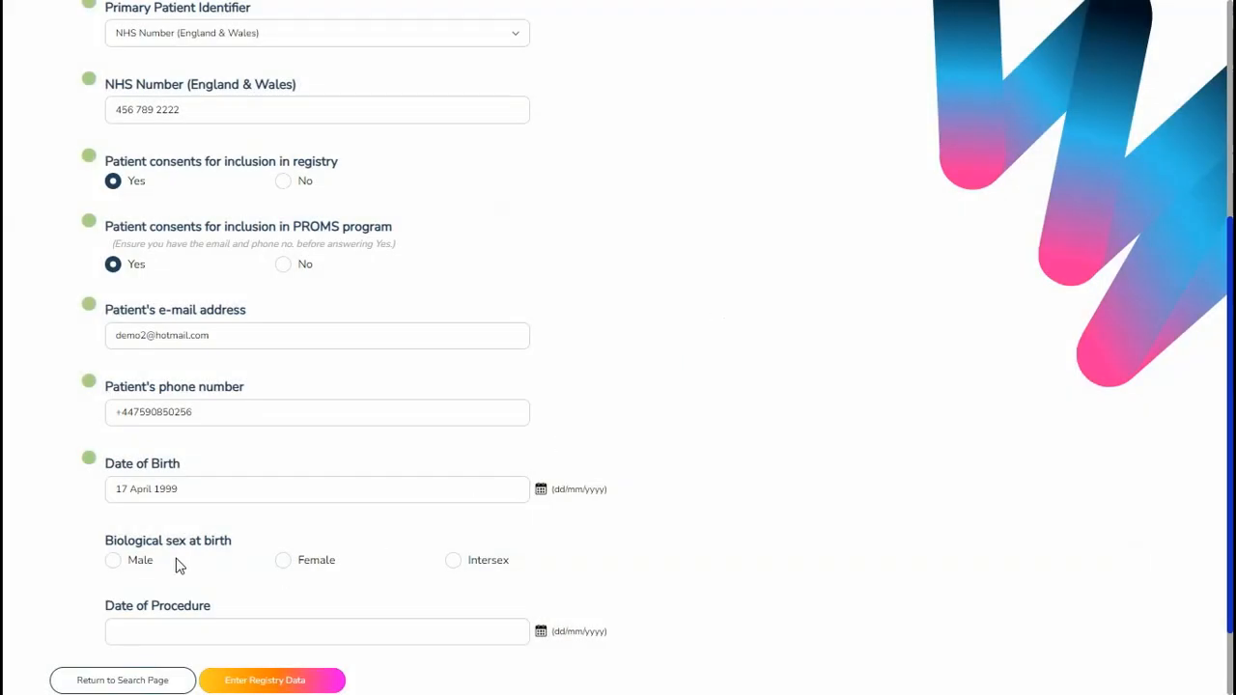
- Set biological sex at birth to Intersex and pick 02 October 2024 as the date of procedure
left_click(453, 563)
scroll(685, 526, "down", 2)
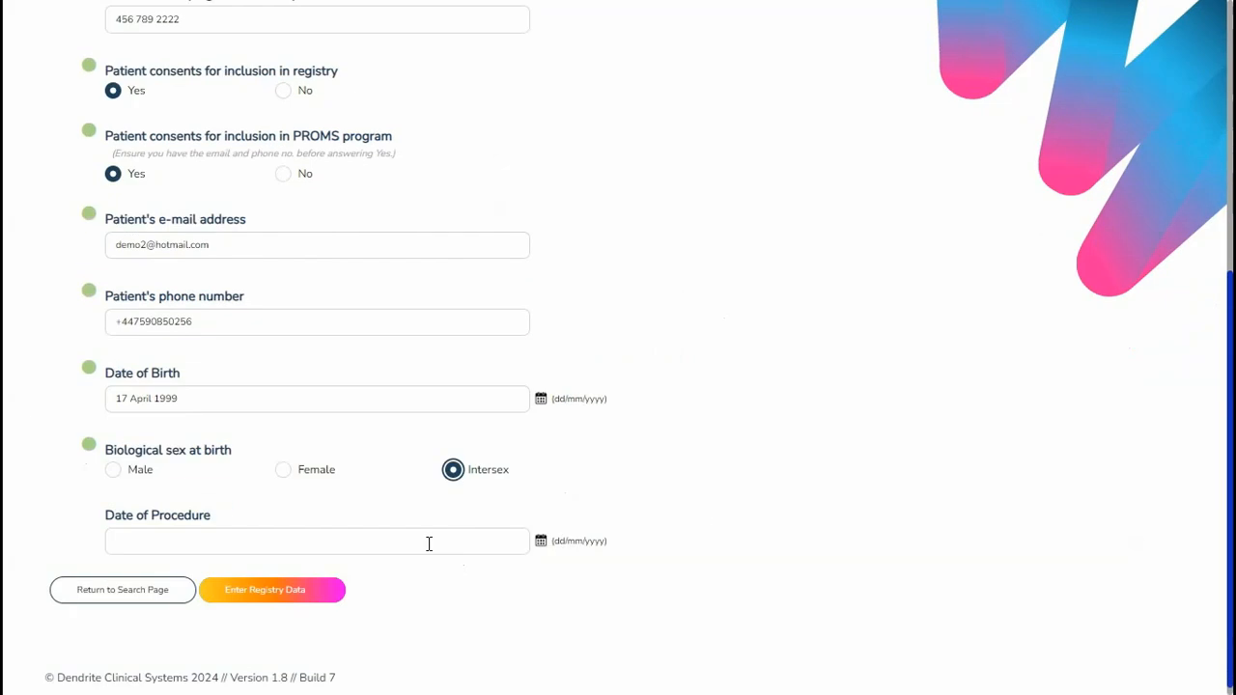
left_click(541, 542)
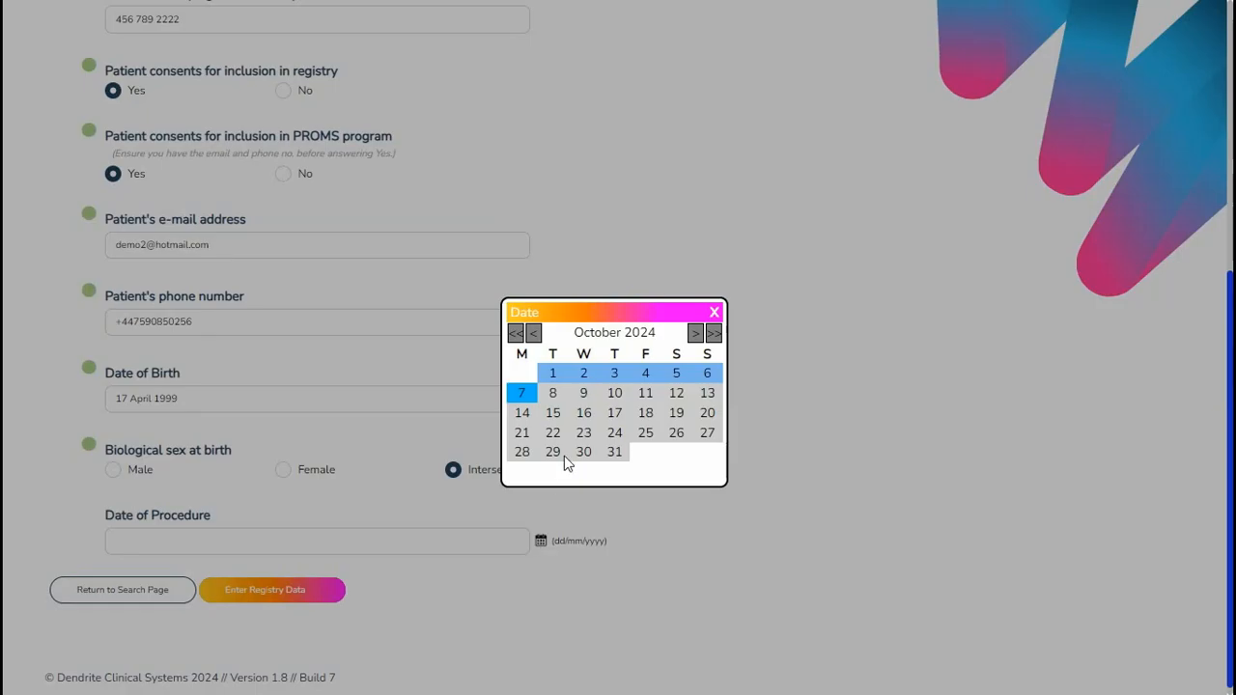
left_click(583, 372)
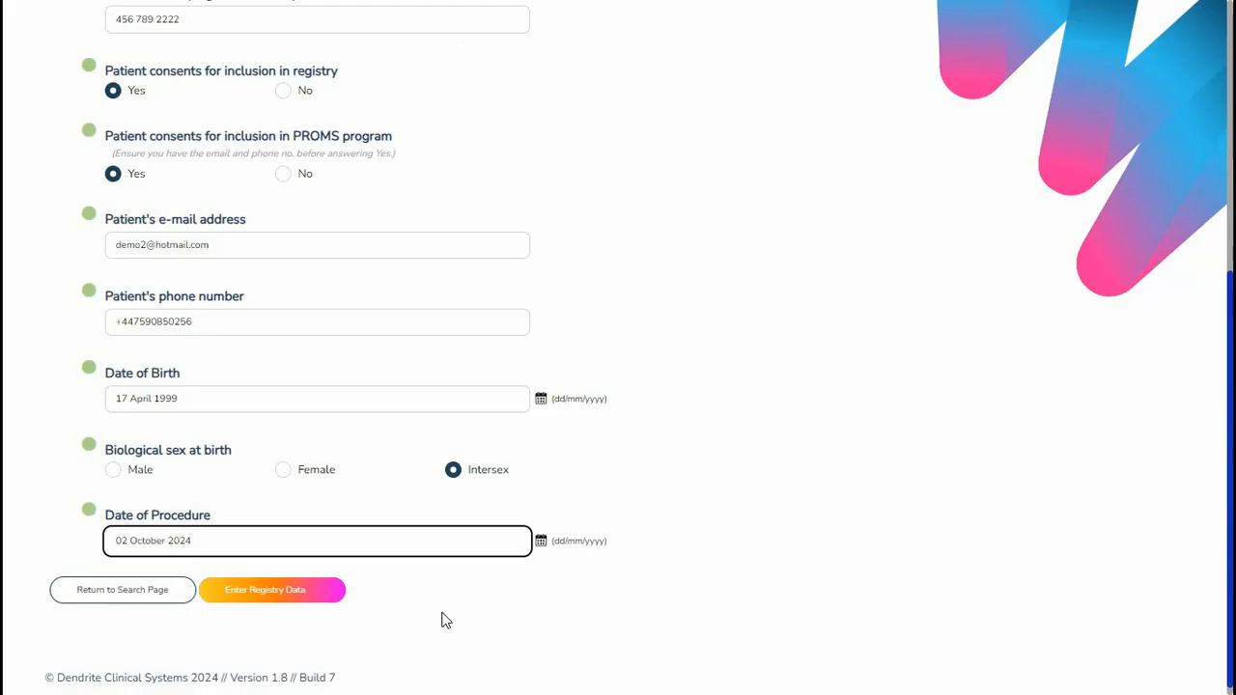
- Submit the patient details to enter registry data and check the list of form pages
scroll(318, 599, "down", 1)
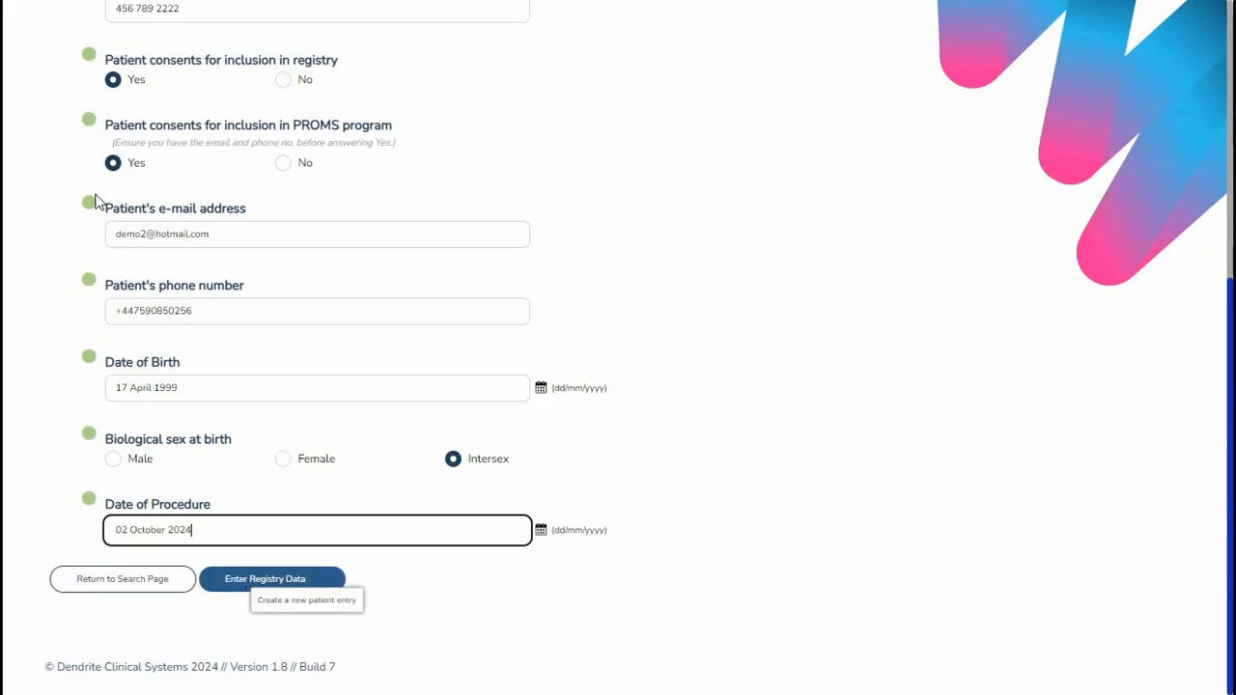
left_click(253, 588)
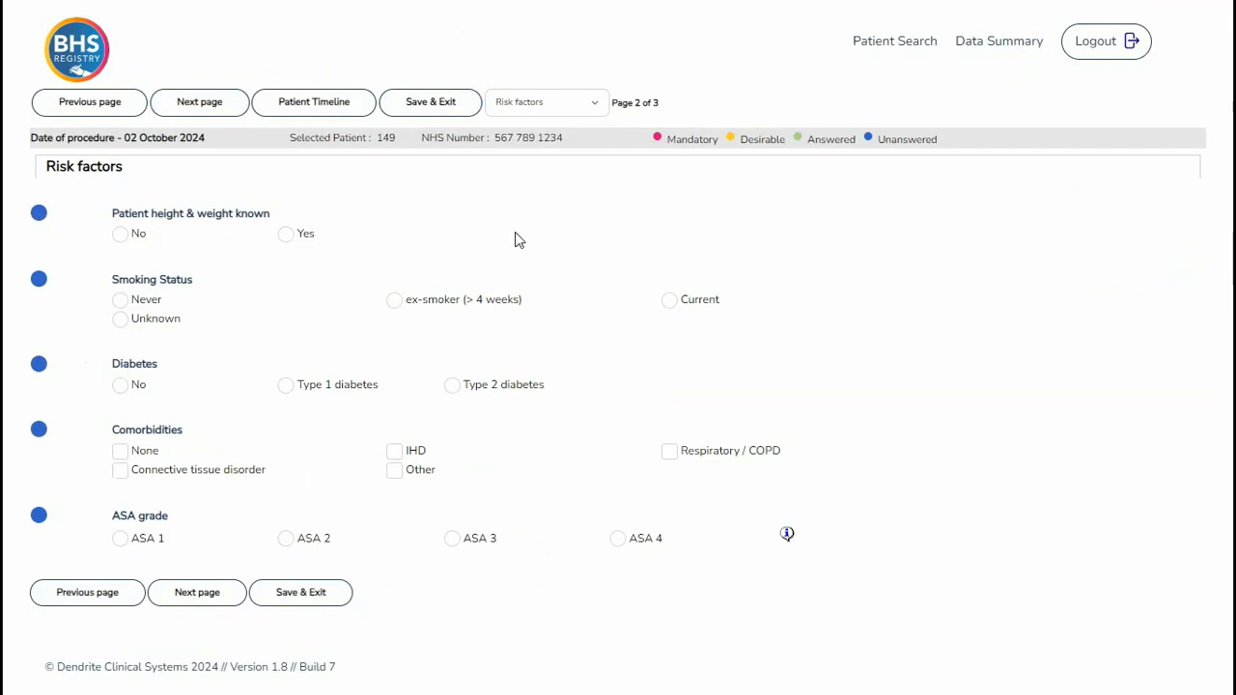
left_click(601, 112)
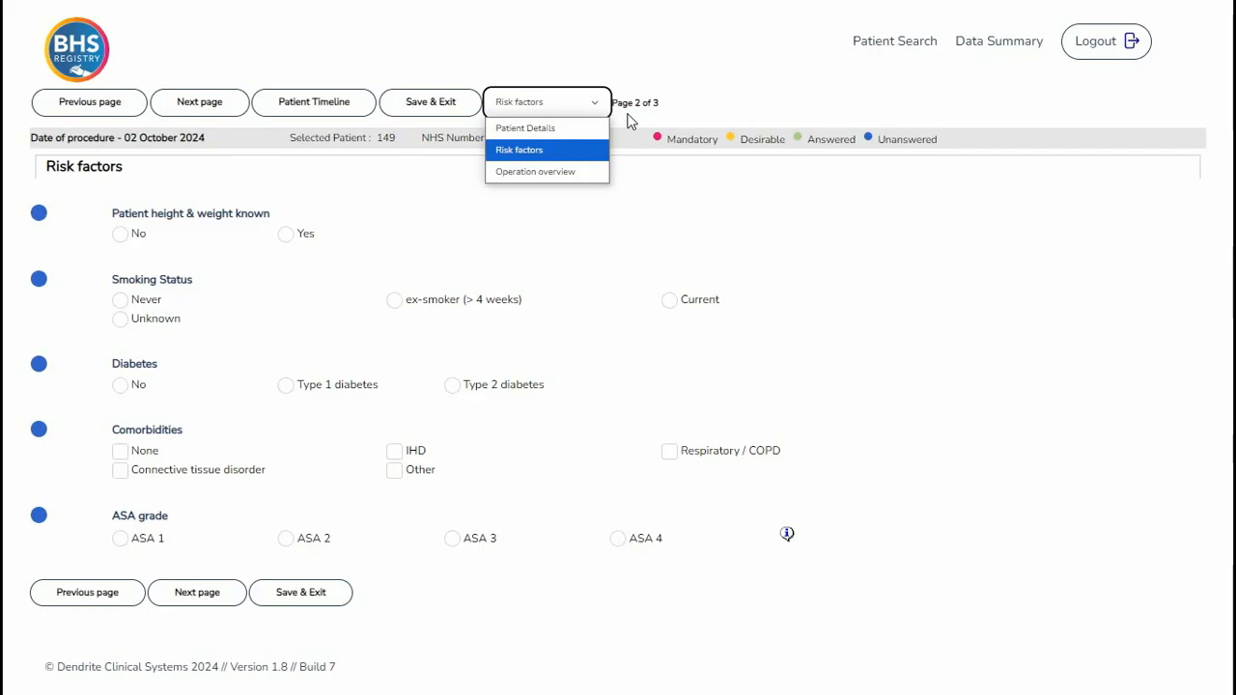
left_click(629, 120)
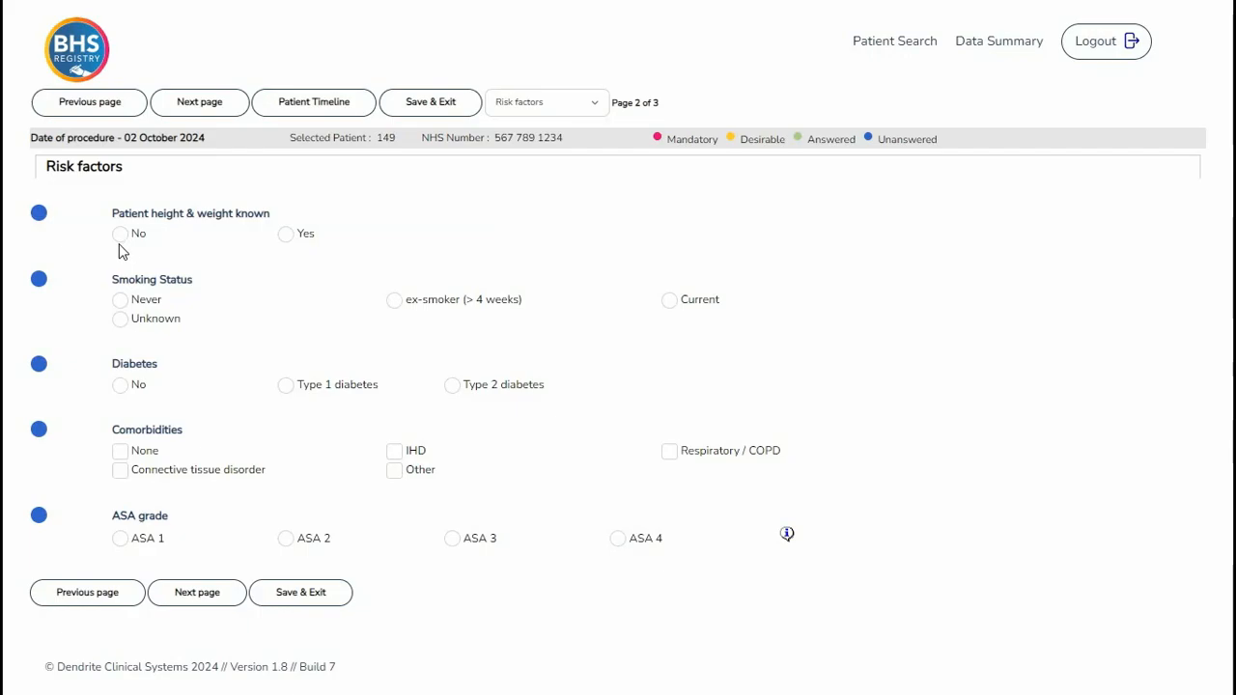
- Answer Yes to patient height & weight known
left_click(289, 238)
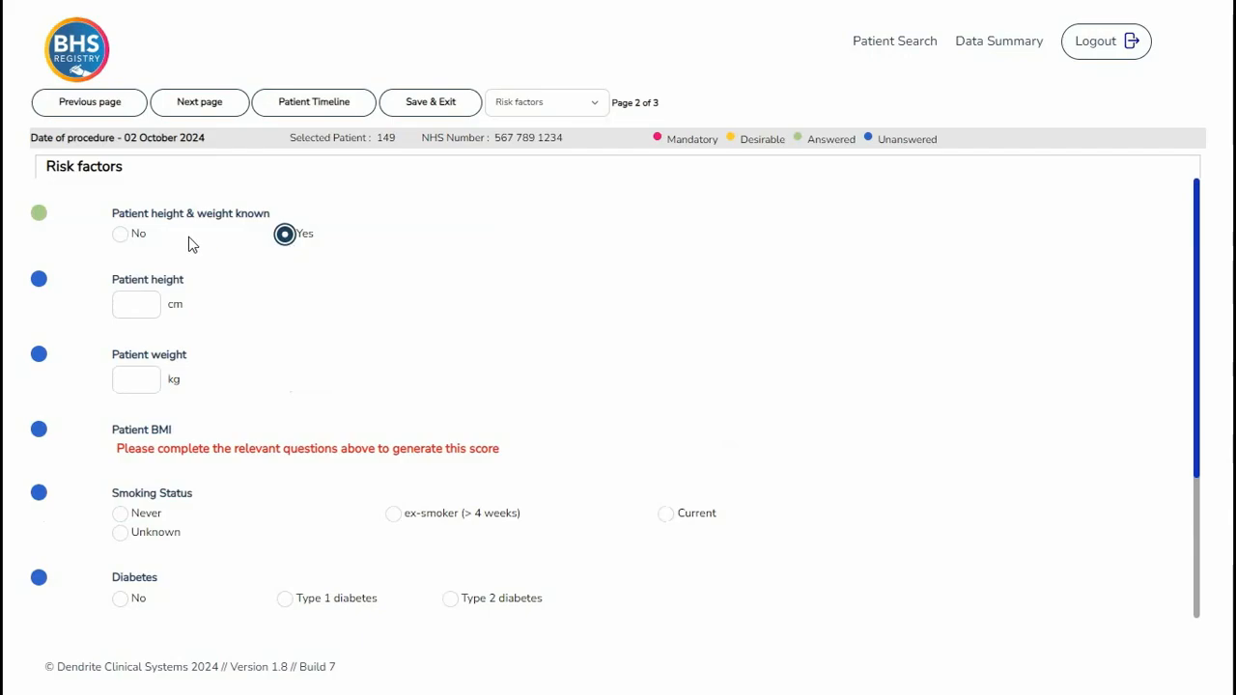
left_click(121, 236)
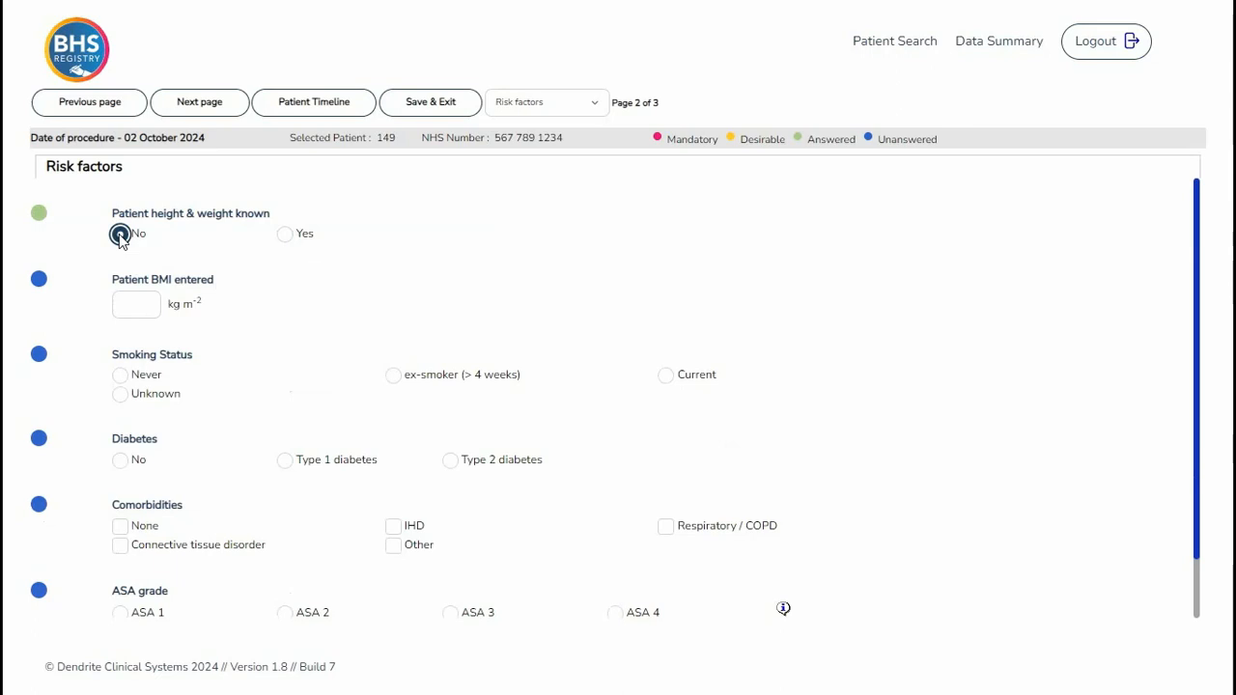
left_click(285, 236)
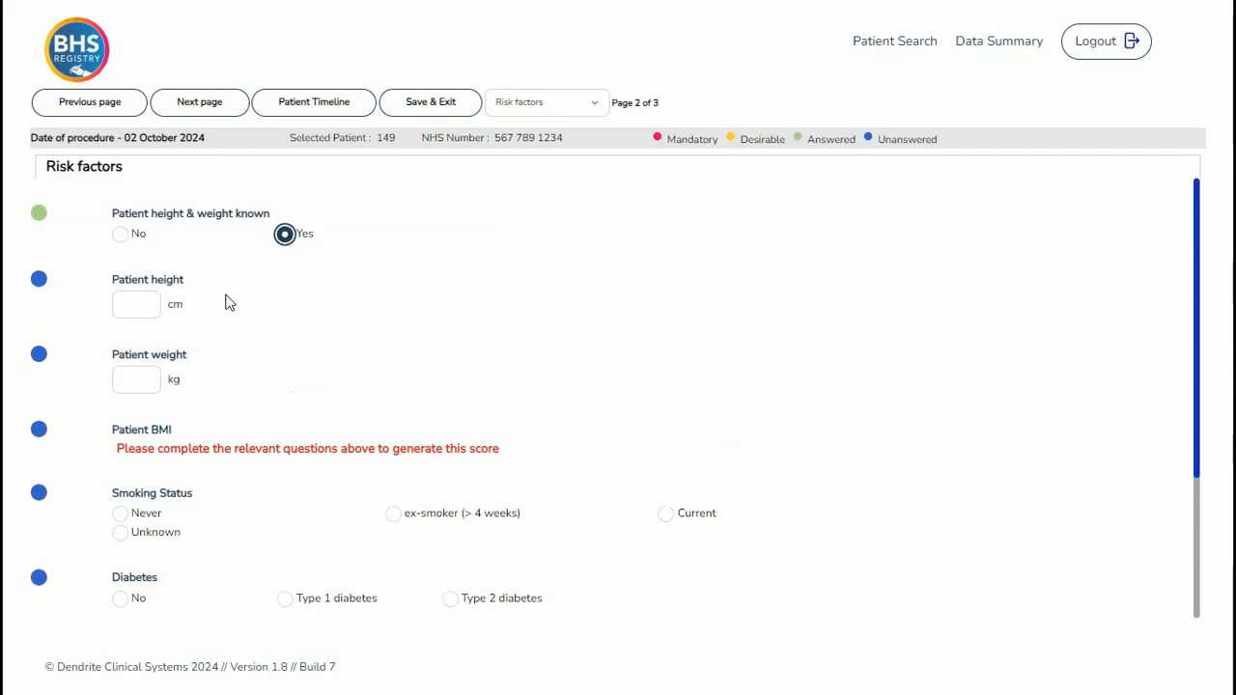
- Enter a patient height of 172 cm and weight of 92 kg
left_click(143, 306)
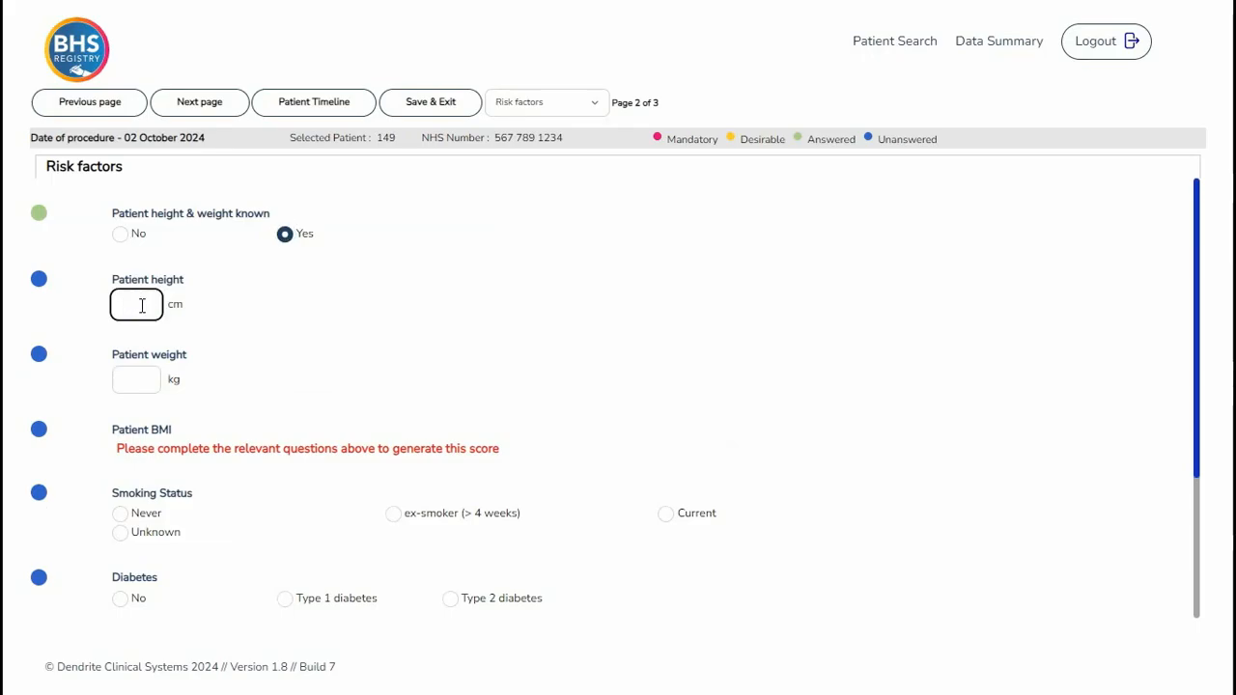
type("172")
left_click(144, 376)
type("9")
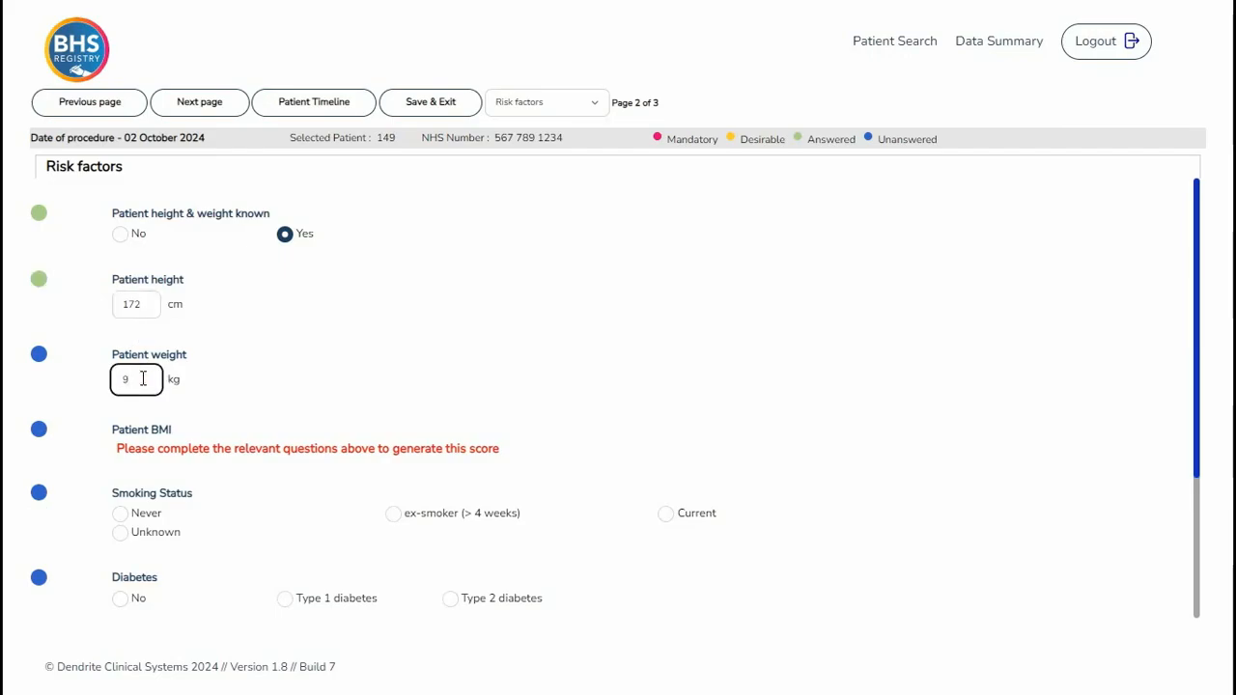
type("2")
left_click(180, 470)
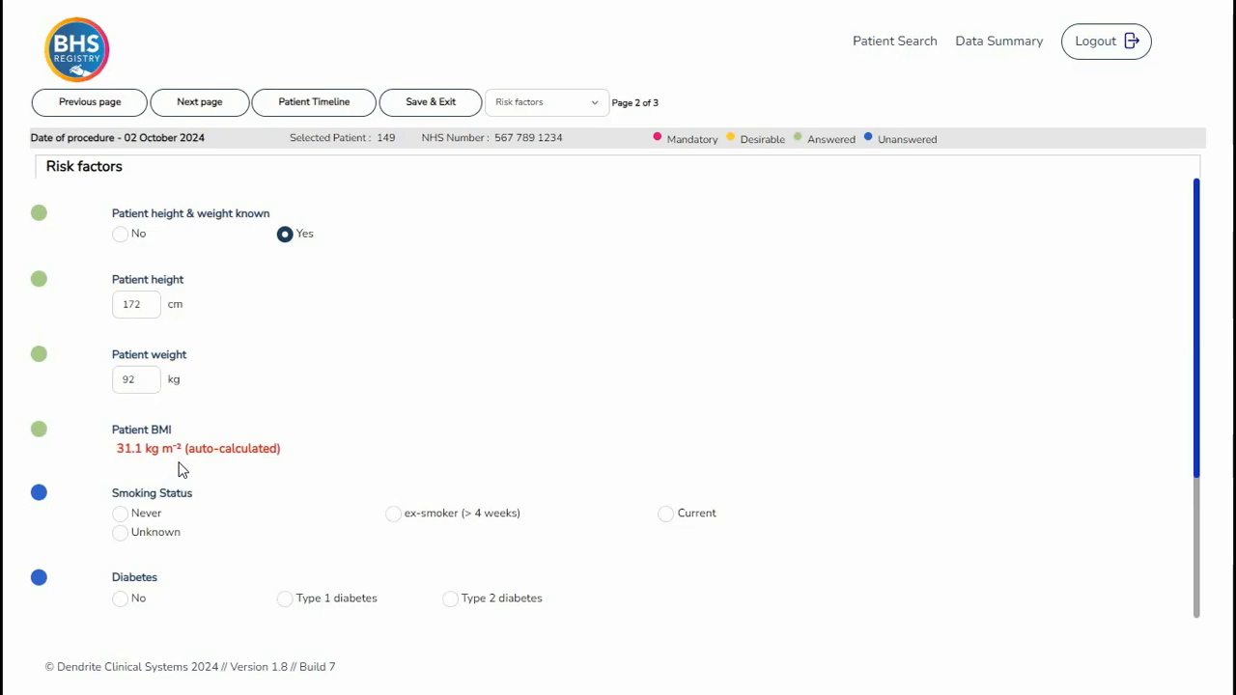
- Set smoking status to Current and diabetes to Type 2 diabetes
left_click(669, 516)
left_click(450, 599)
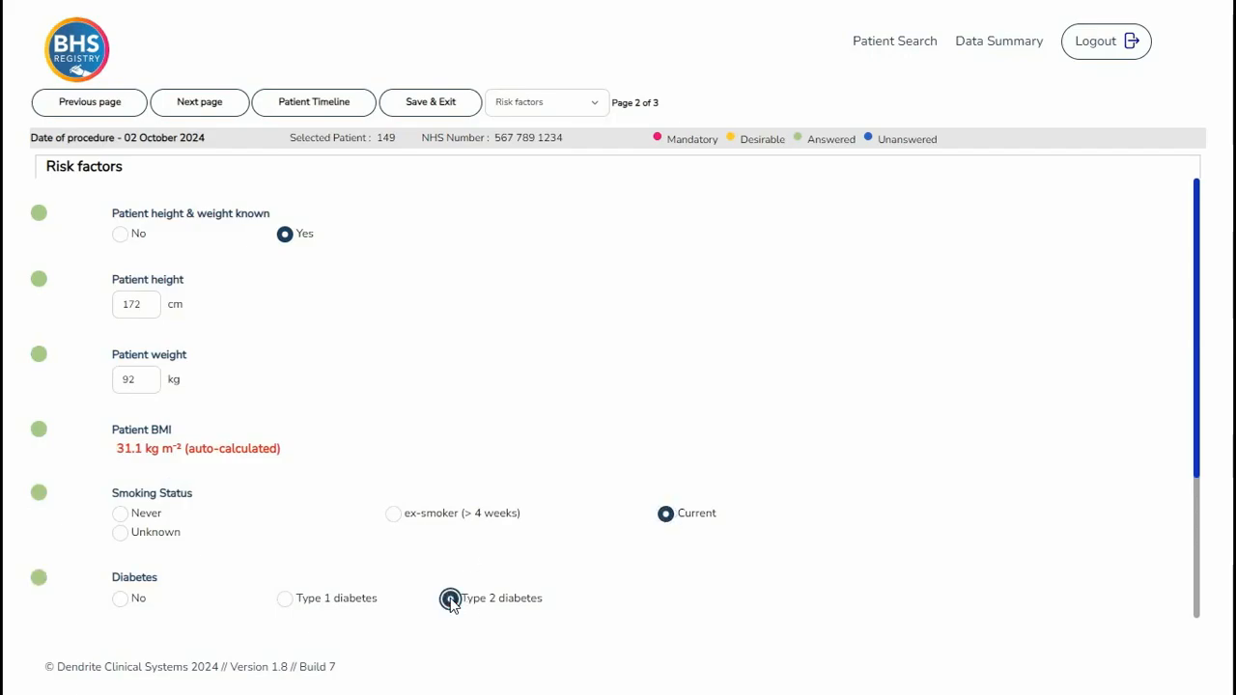
- Tick IHD and Other as the patient's comorbidities
scroll(407, 615, "down", 1)
scroll(407, 615, "down", 1)
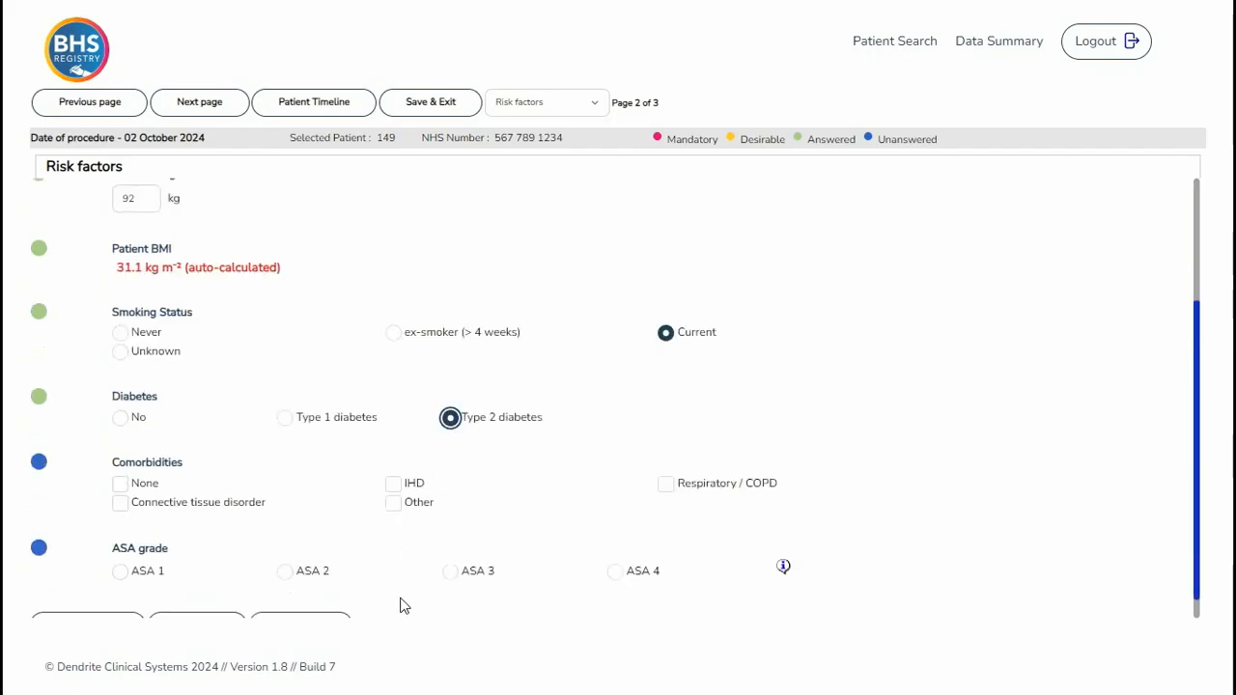
left_click(393, 484)
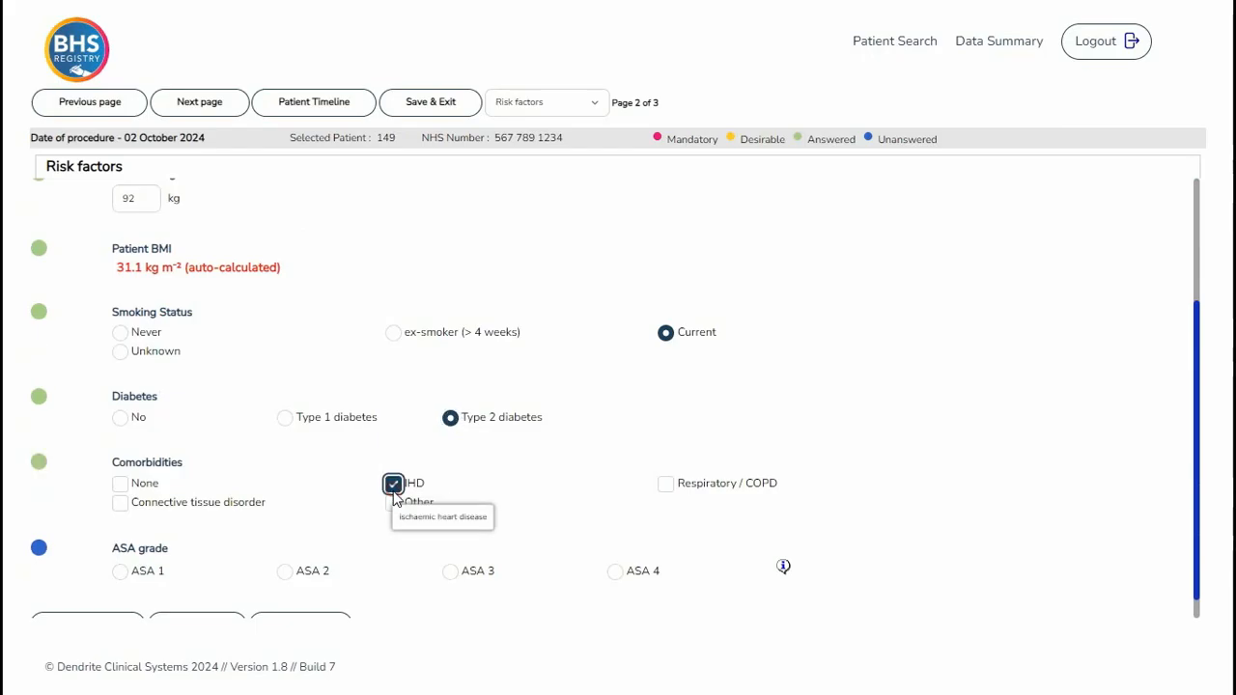
left_click(396, 503)
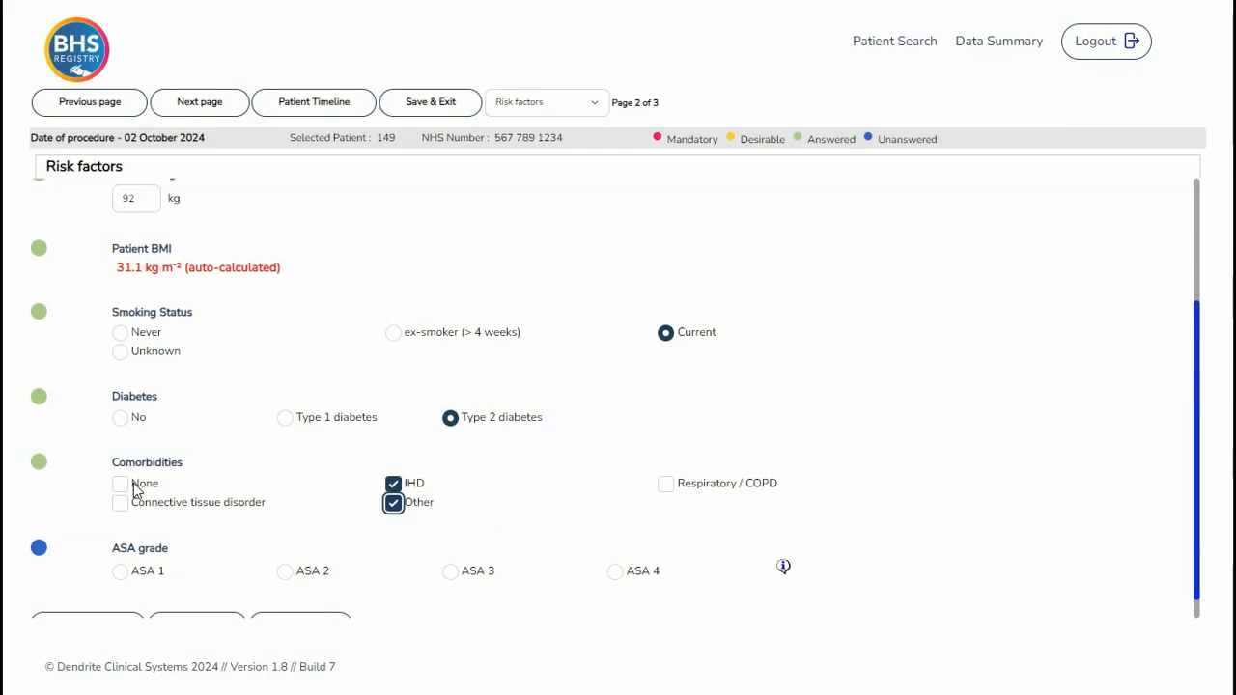
- Set the ASA grade to ASA 3 and save the risk factors page, moving to the next page
left_click(451, 573)
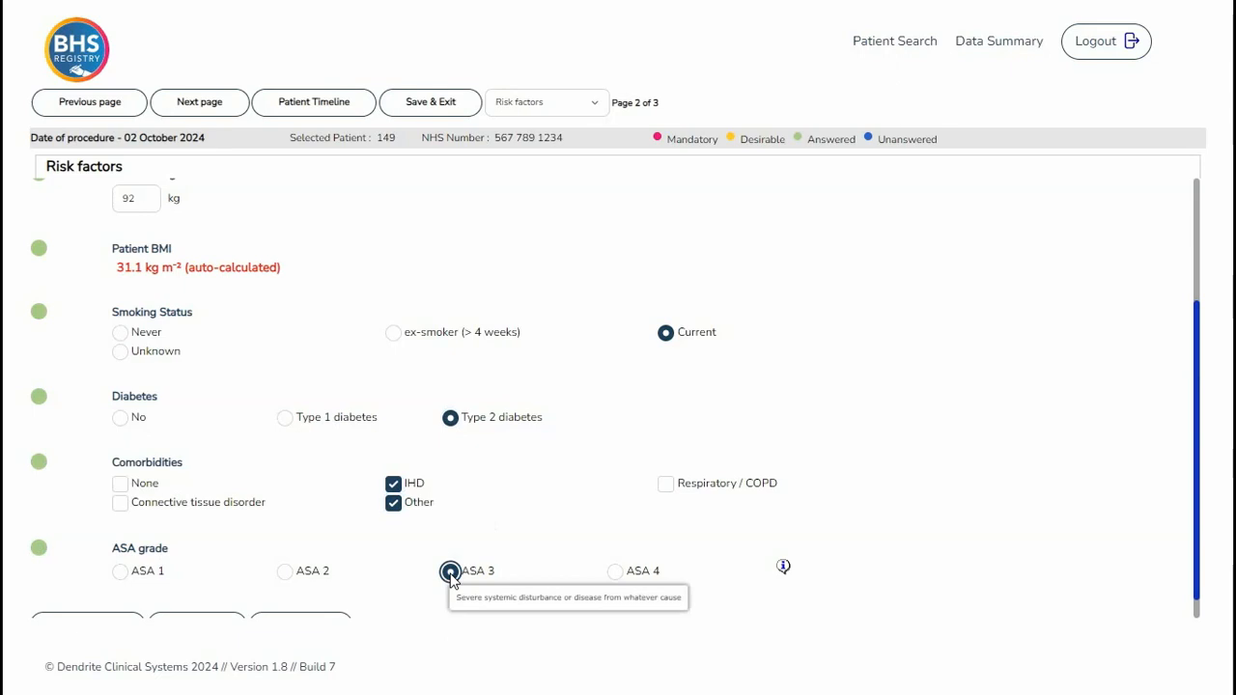
scroll(451, 574, "down", 1)
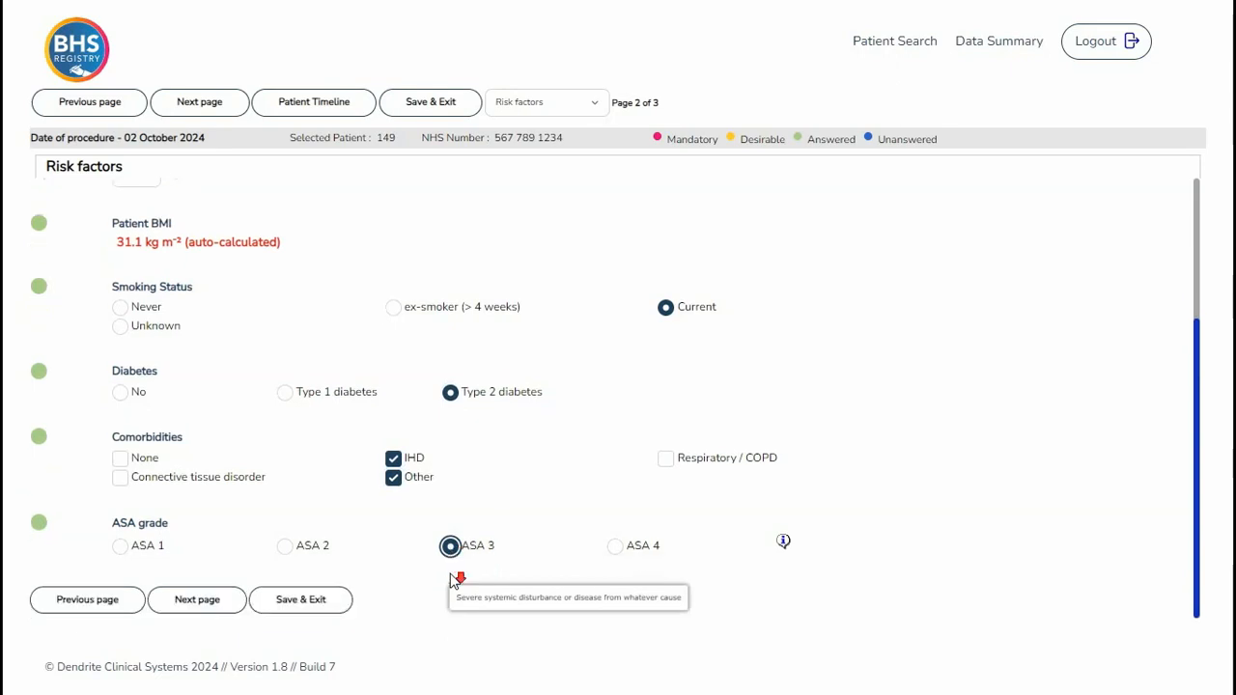
left_click(188, 600)
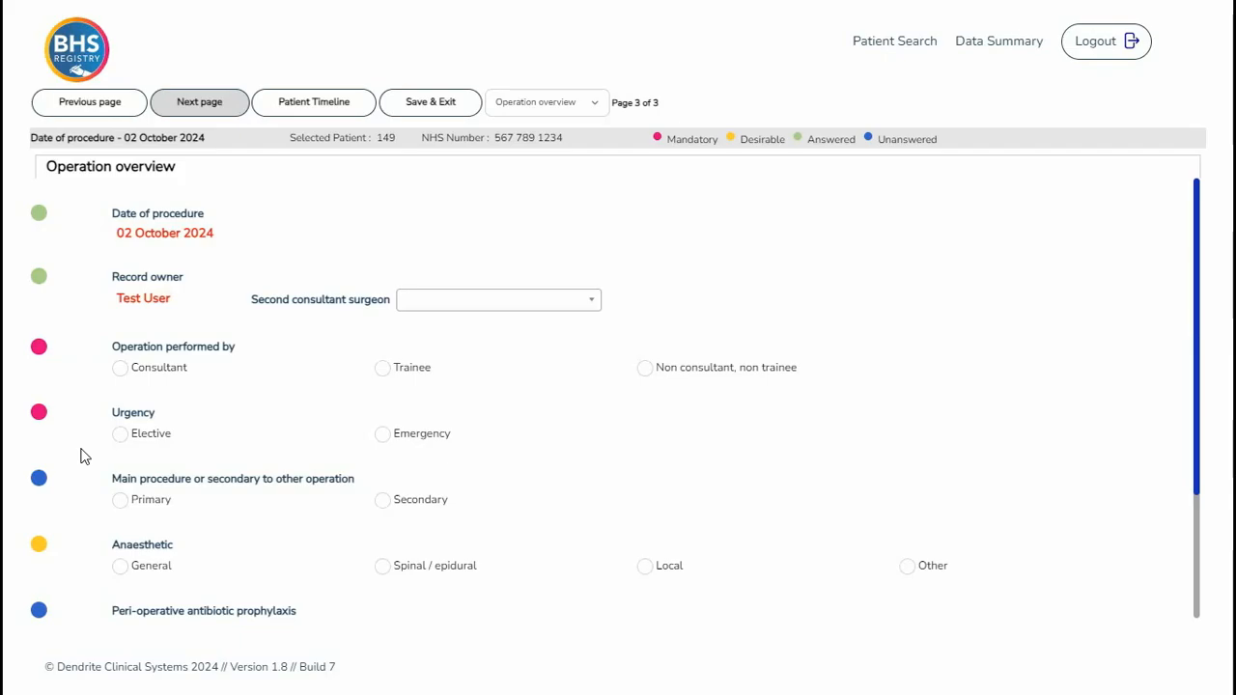
- Set operation performed by to Consultant and urgency to Emergency
left_click(120, 370)
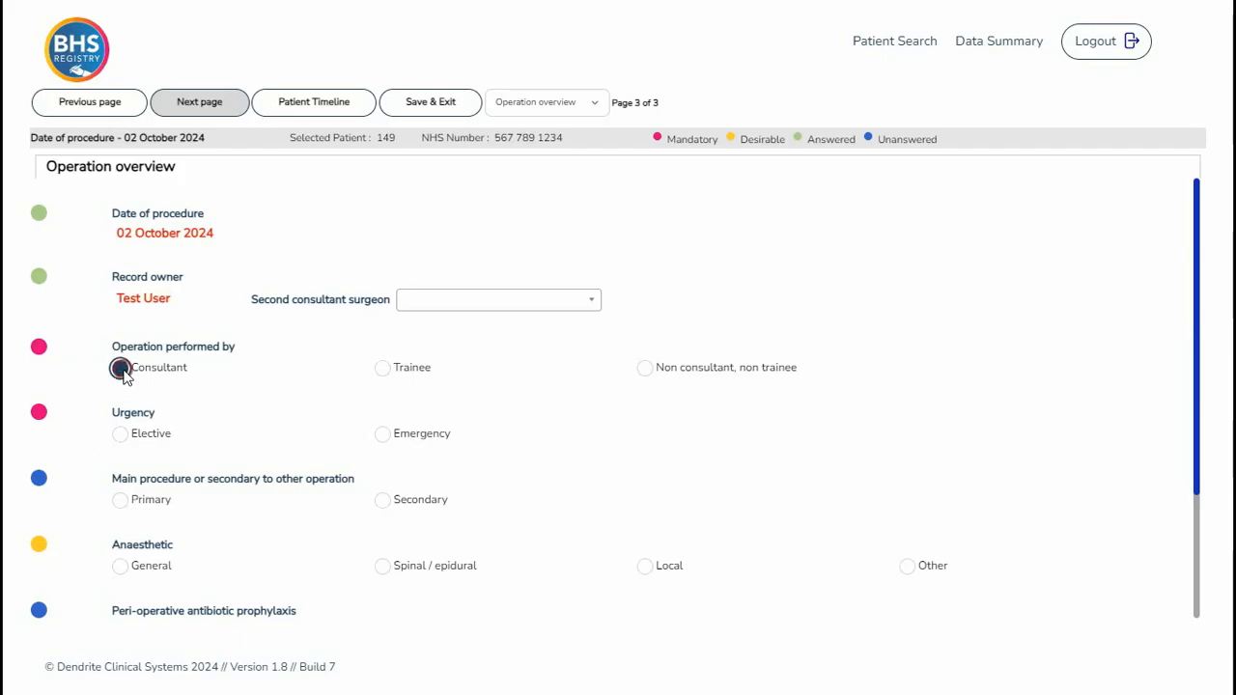
left_click(382, 434)
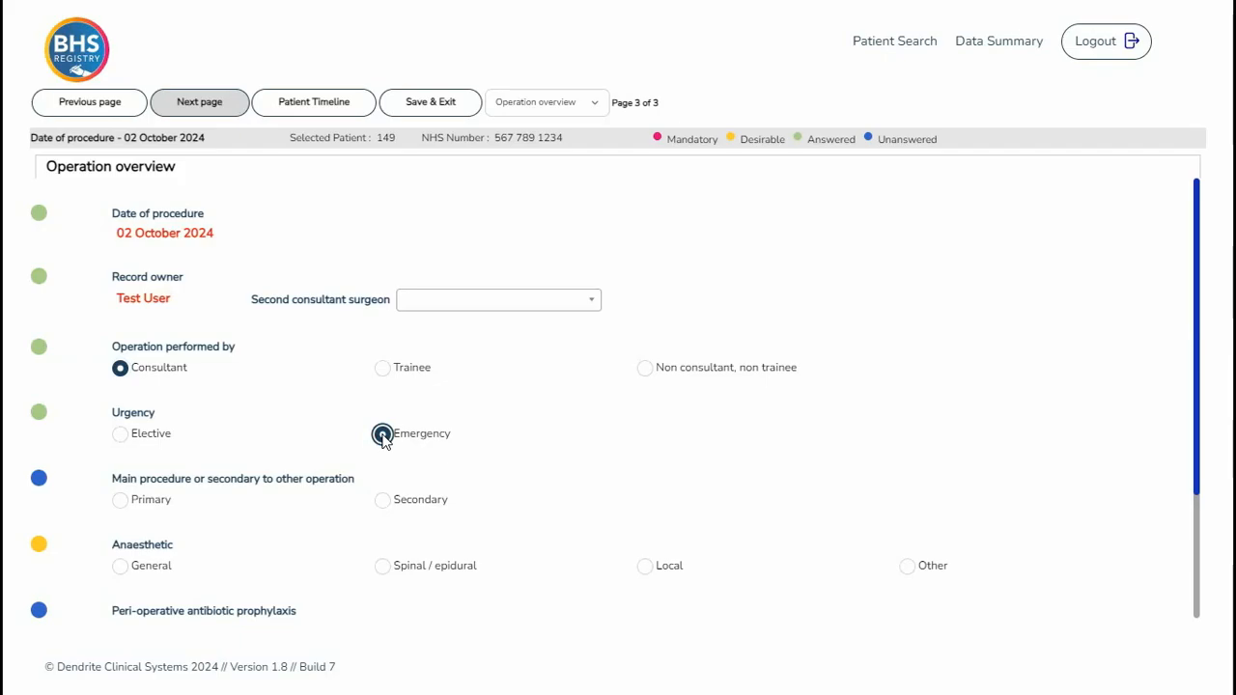
- Mark the procedure as Primary, the anaesthetic as General, and peri-operative antibiotic prophylaxis as Yes
left_click(120, 501)
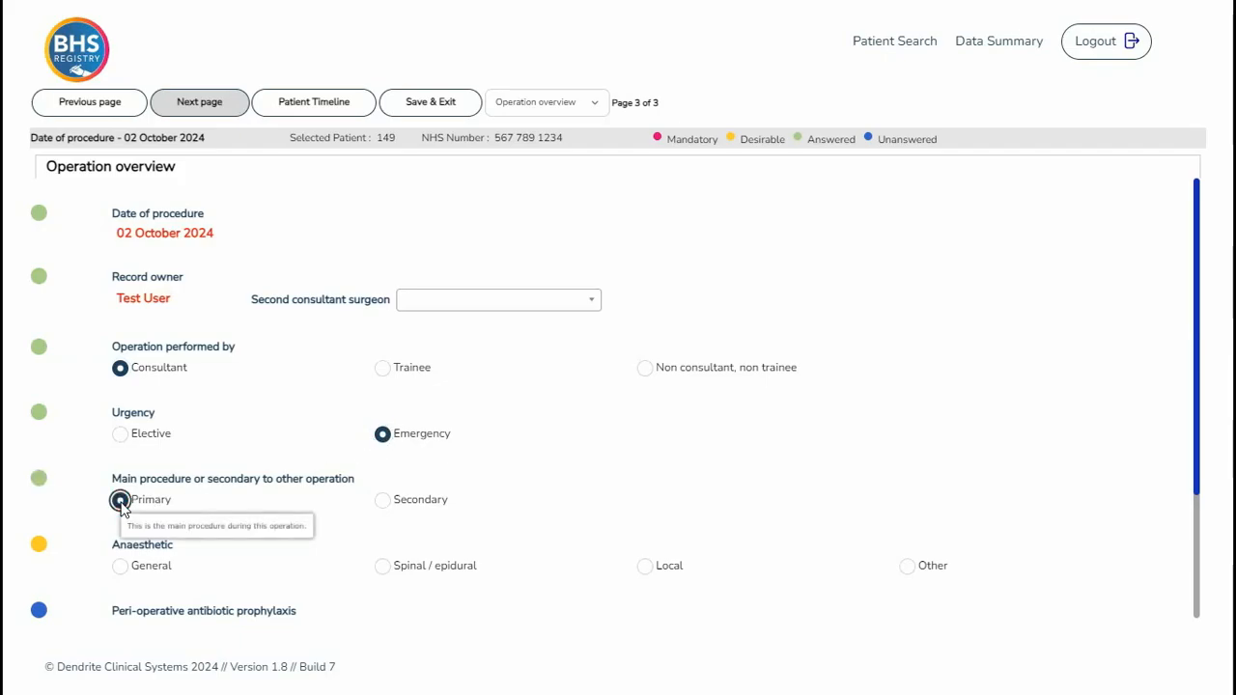
left_click(120, 565)
scroll(193, 568, "down", 1)
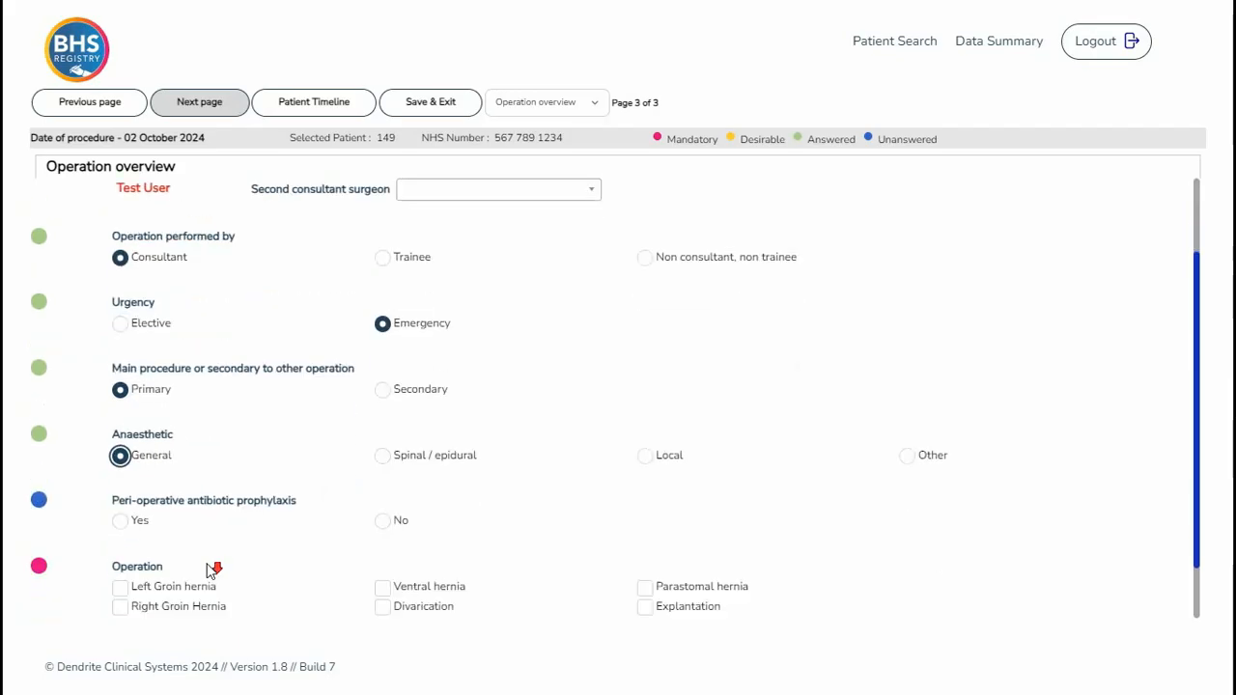
scroll(211, 570, "down", 1)
left_click(120, 459)
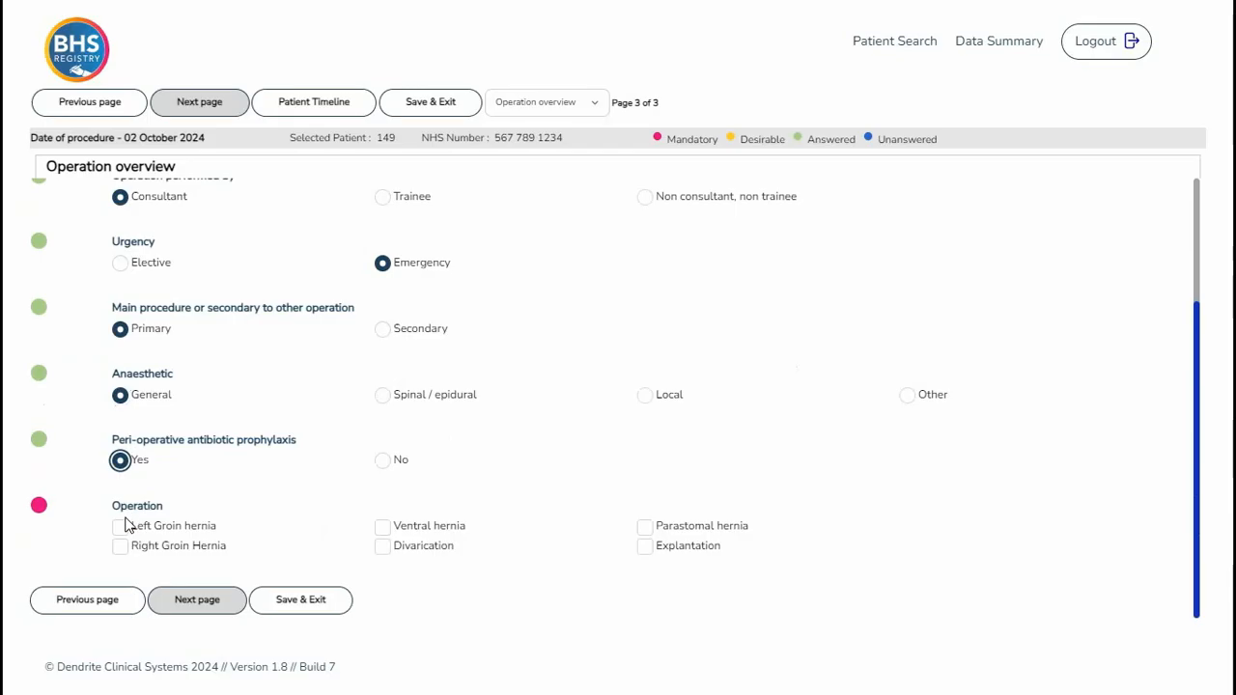
- Tick Ventral hernia as the operation and save to open the ventral hernia detail form
left_click(383, 528)
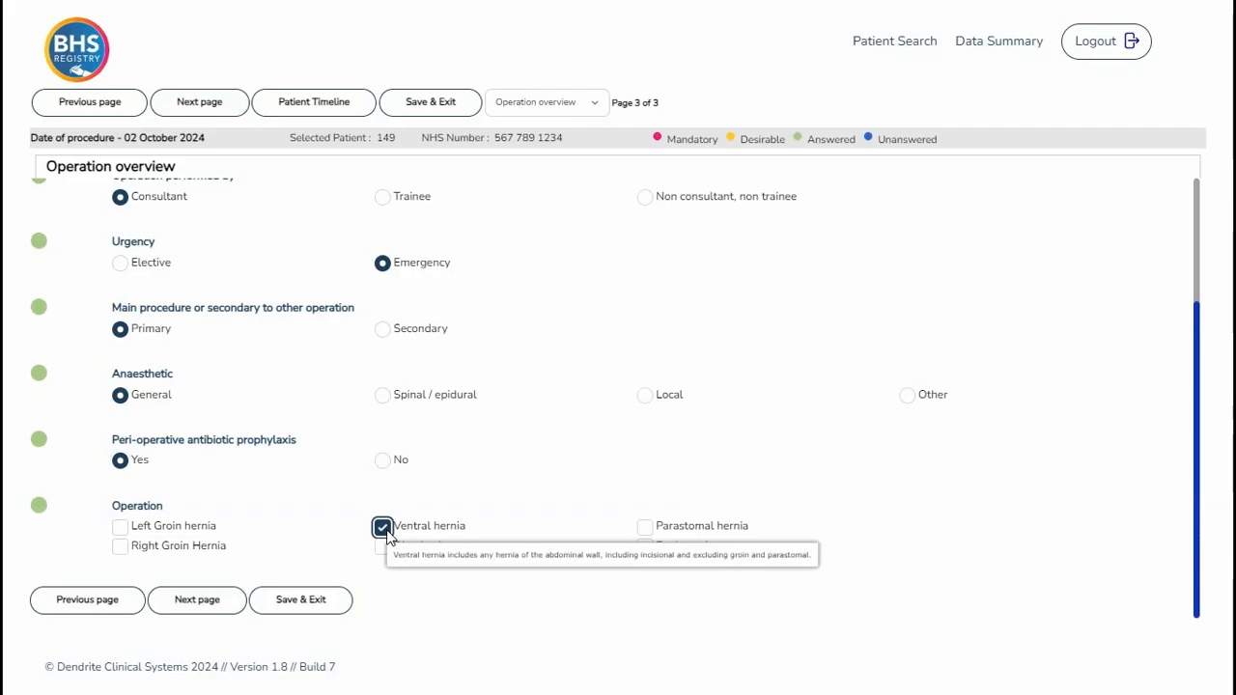
left_click(208, 600)
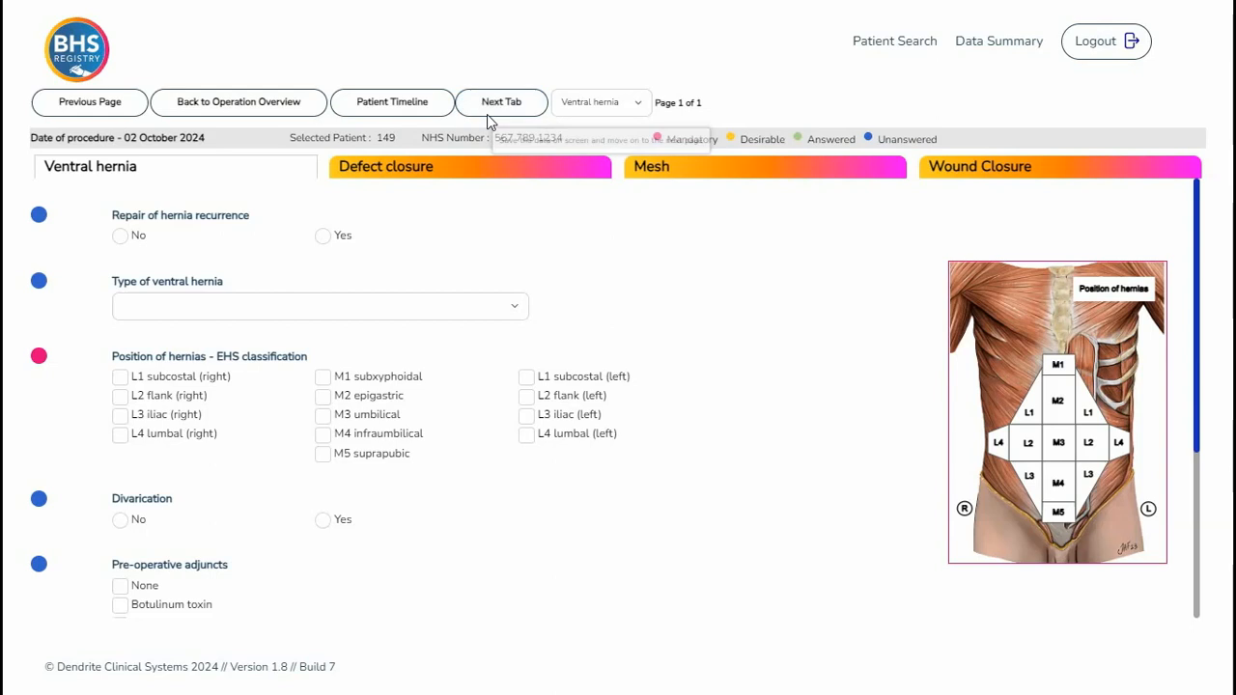
left_click(490, 170)
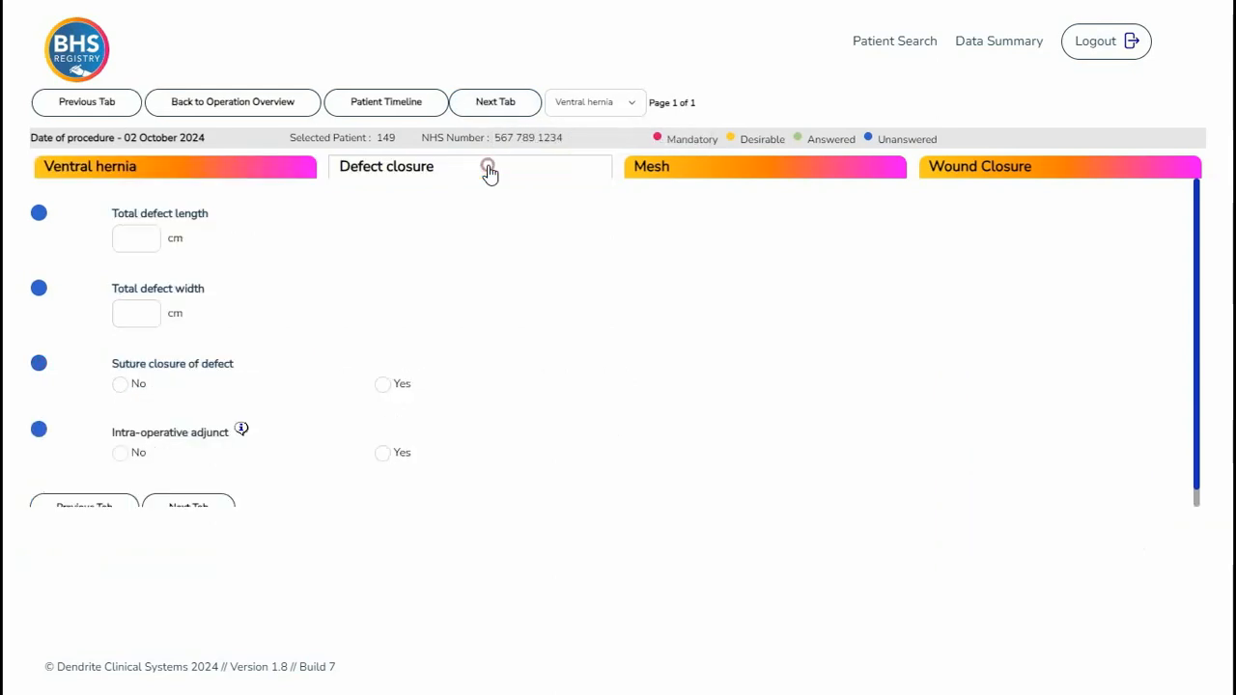
left_click(493, 104)
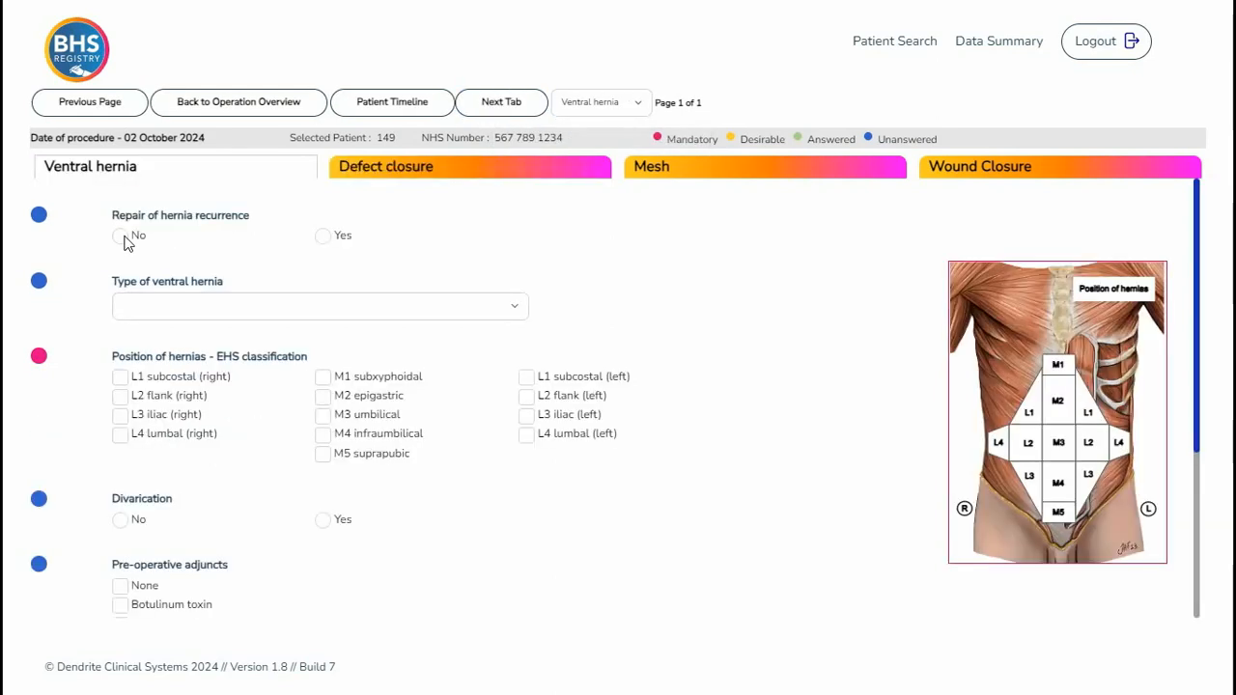
- Answer Yes to repair of hernia recurrence and set the recurrence number to 2
left_click(324, 240)
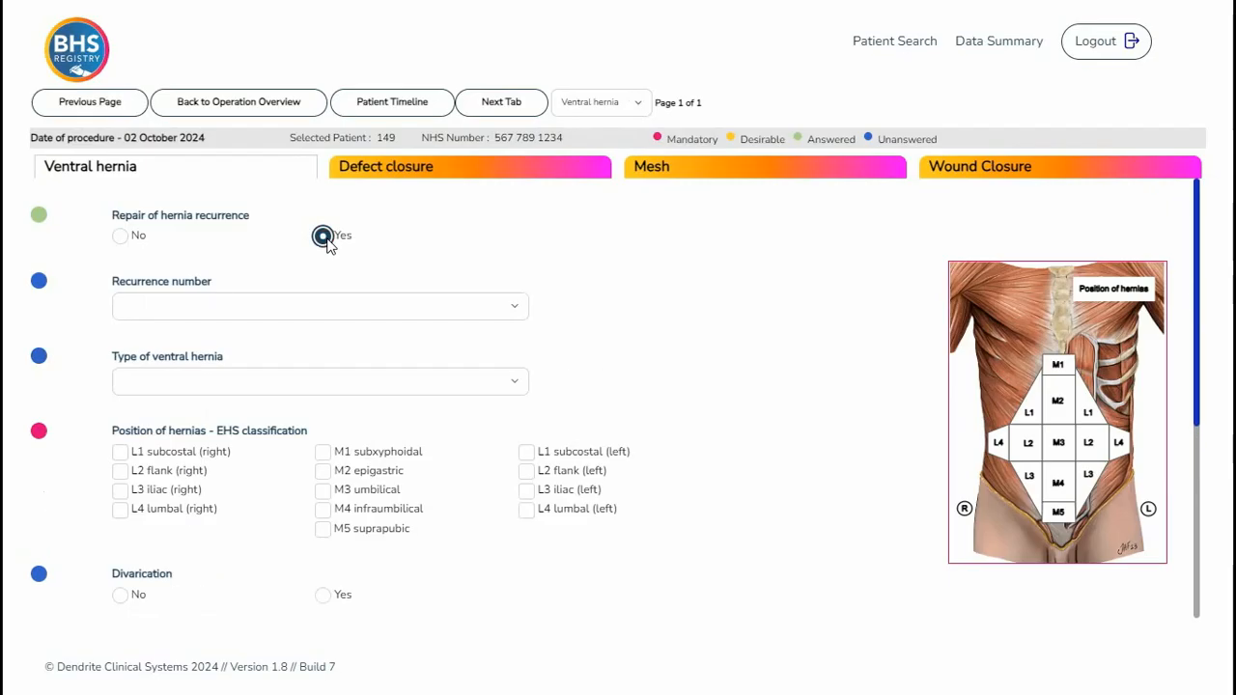
left_click(508, 307)
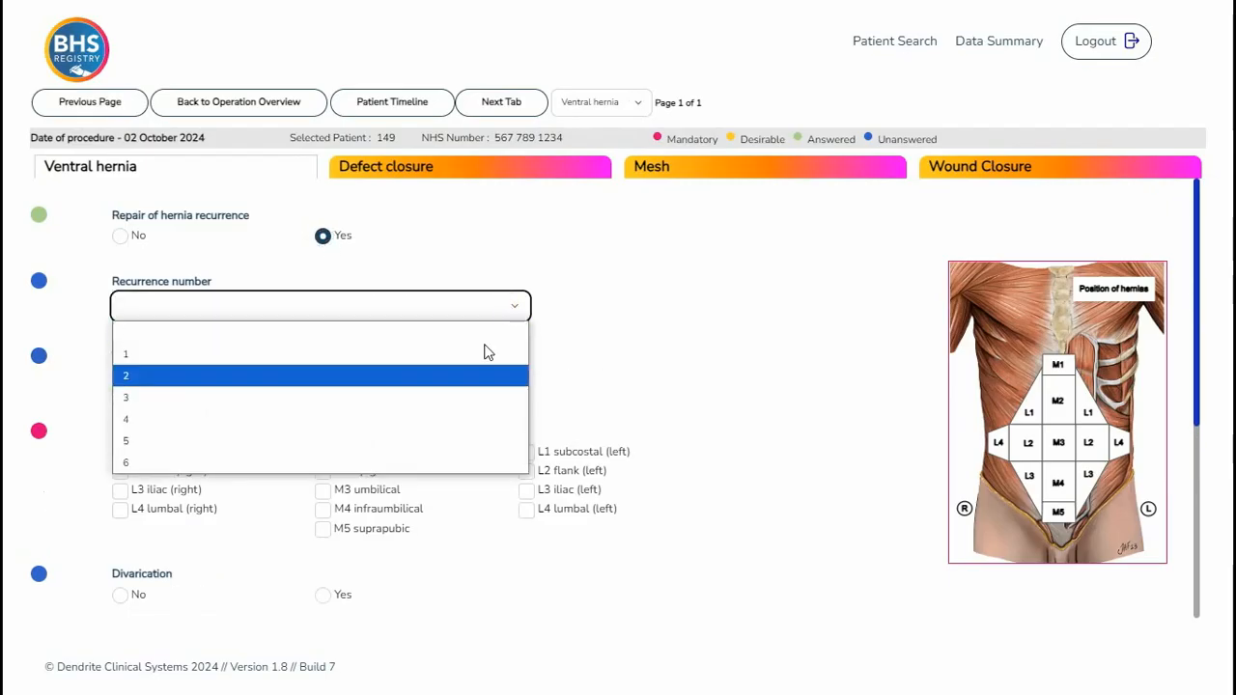
left_click(486, 376)
- Set the ventral hernia type to Umbilical and mark the M3 umbilical position on the body diagram
left_click(513, 382)
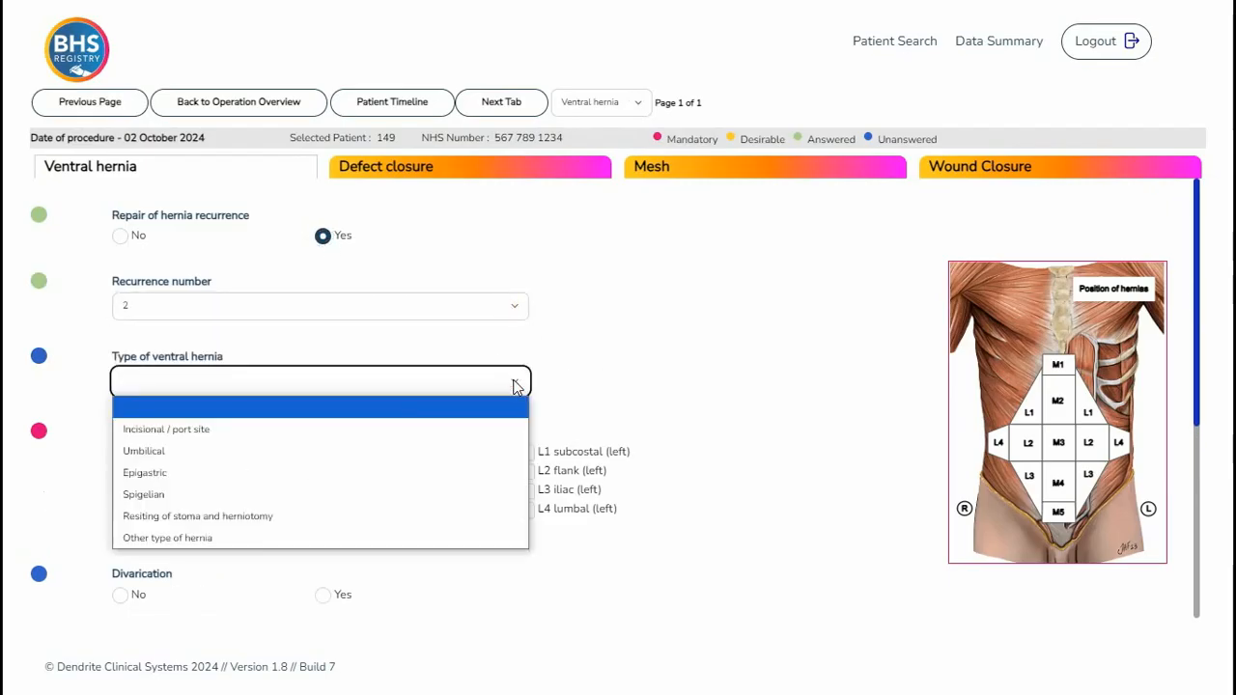
left_click(515, 450)
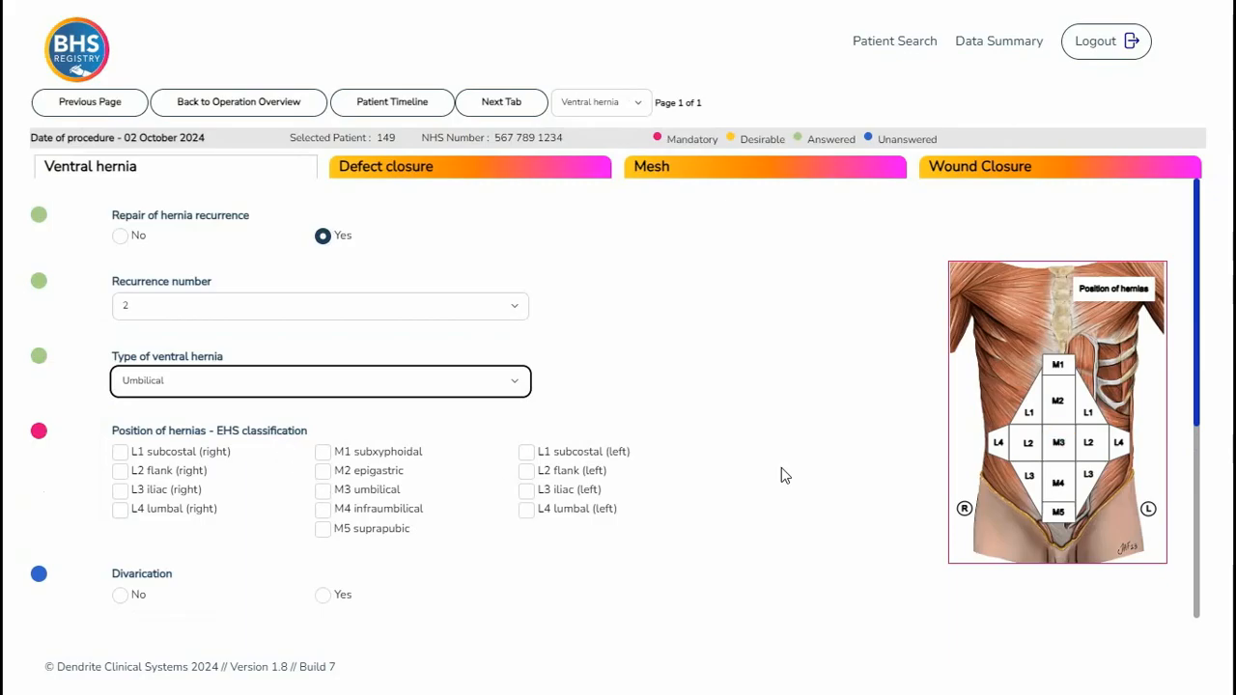
left_click(1061, 444)
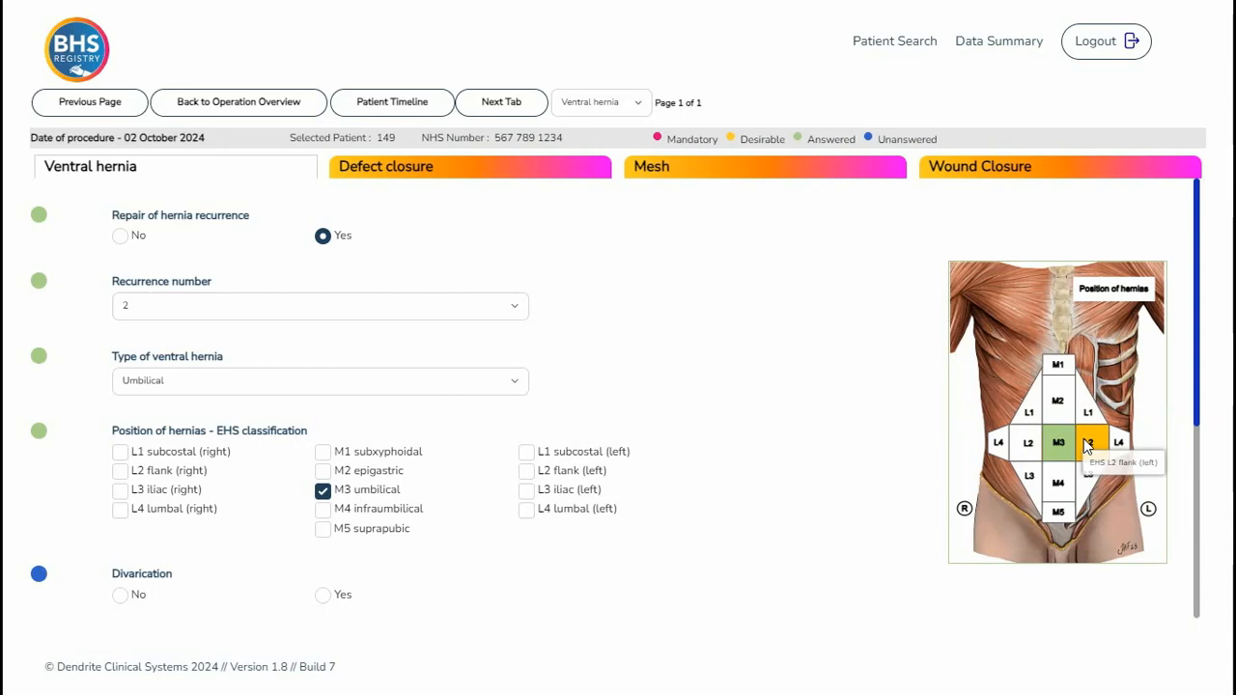
left_click(1068, 443)
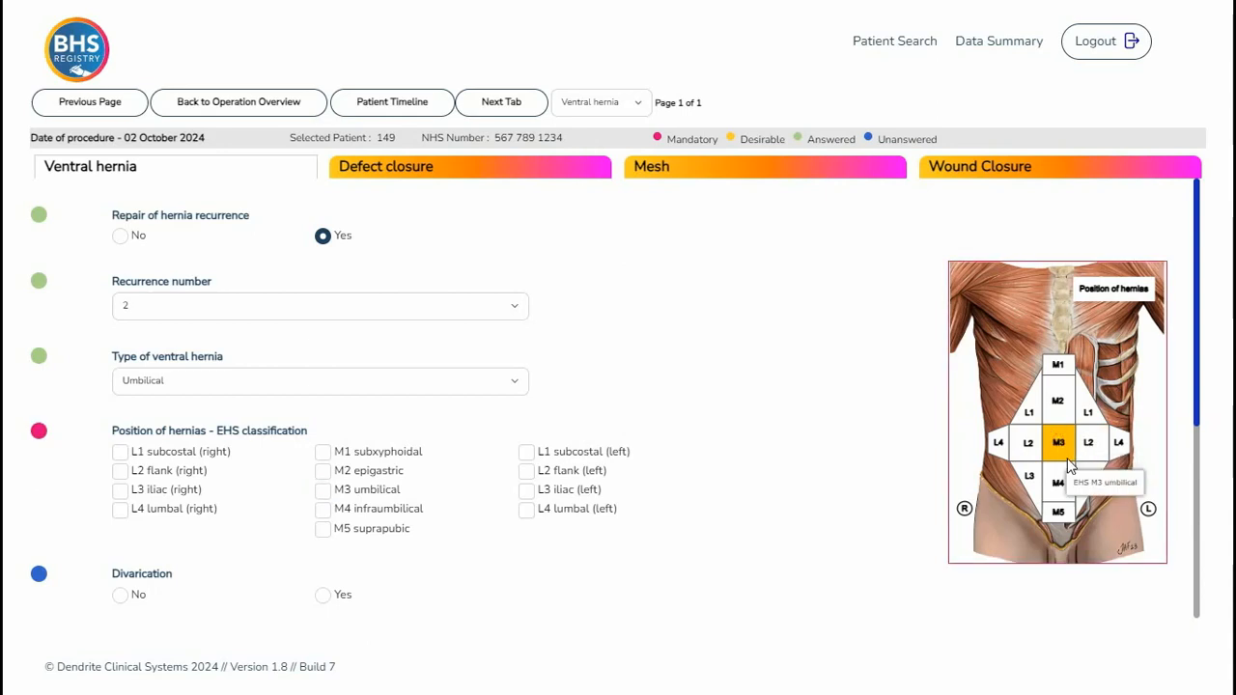
left_click(1062, 450)
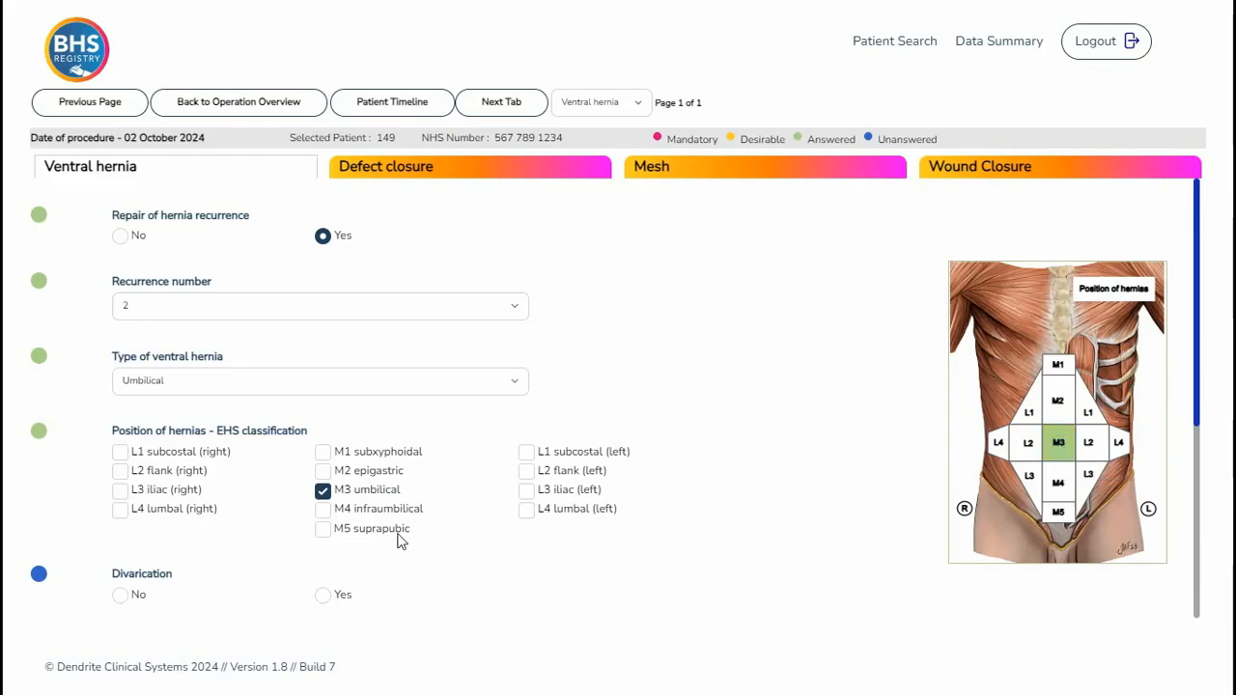
- Answer Yes to divarication and tick None for pre-operative adjuncts
scroll(206, 561, "down", 1)
scroll(206, 561, "down", 2)
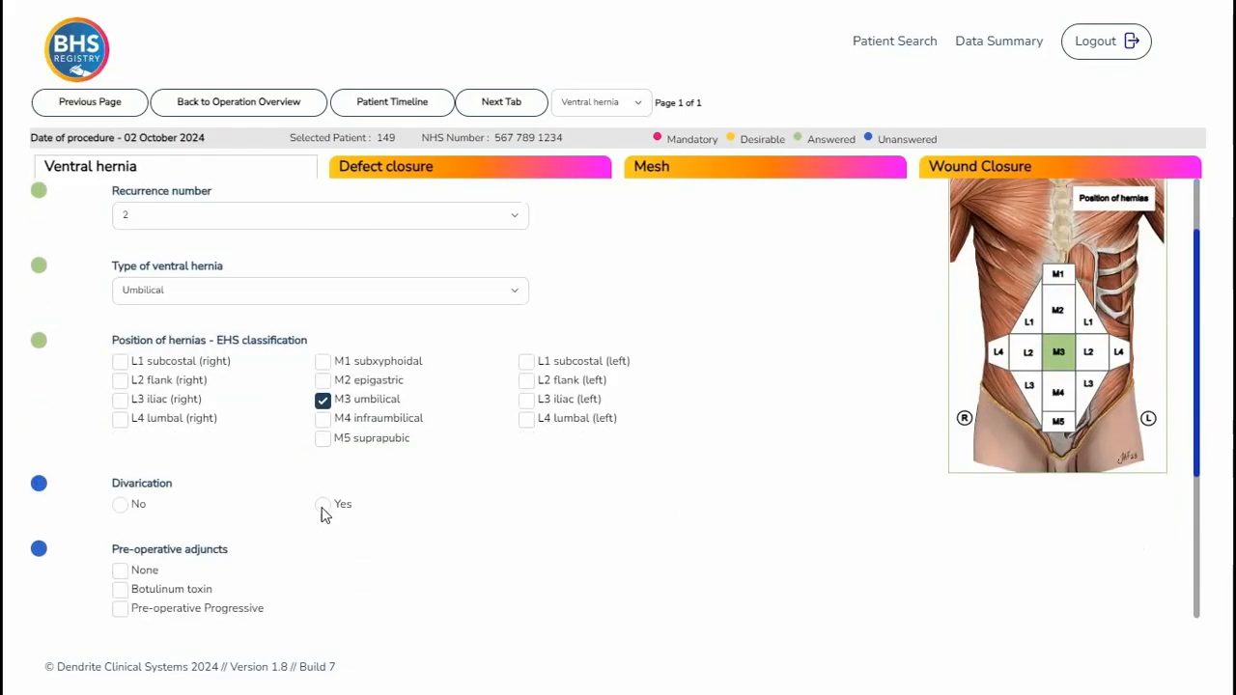
left_click(323, 505)
scroll(323, 507, "down", 2)
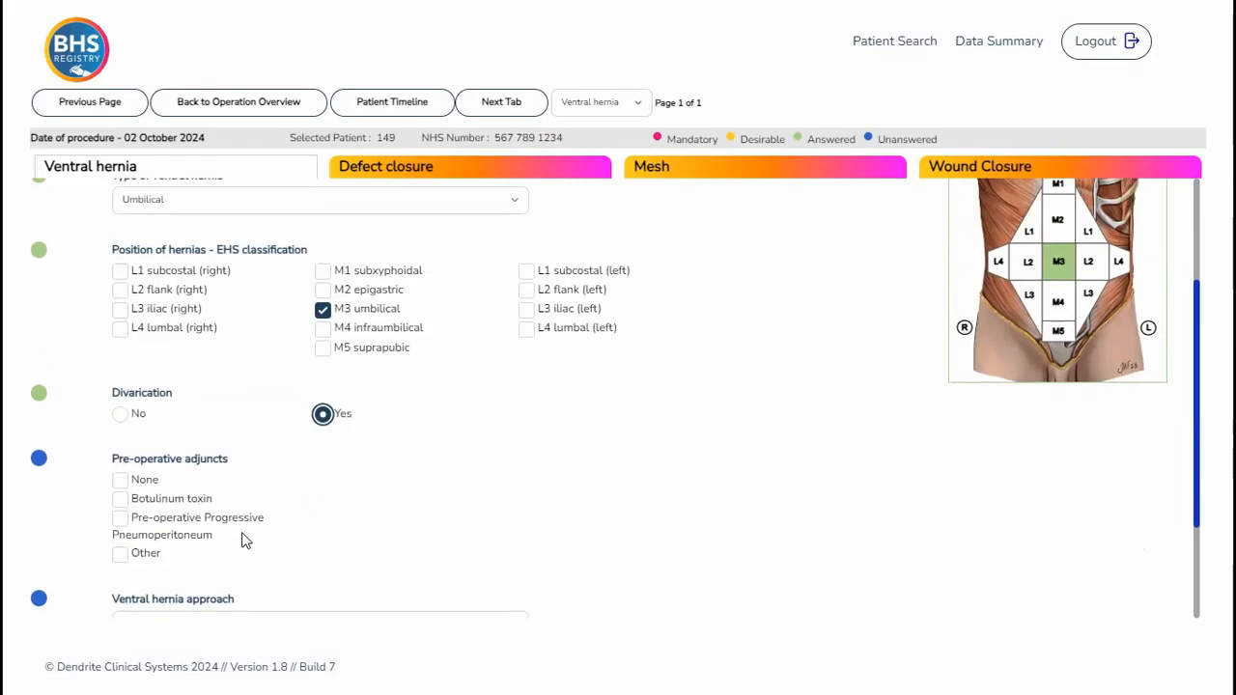
left_click(120, 480)
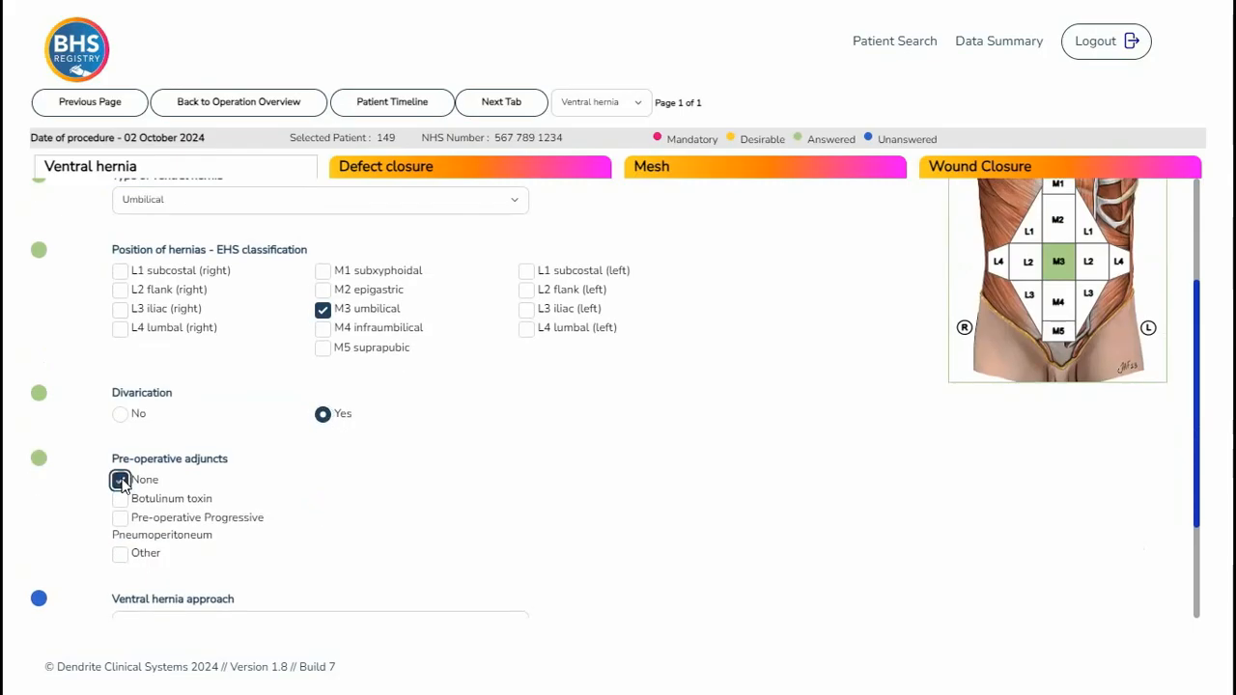
- Set the ventral hernia approach to Robotic with a da Vinci robot
scroll(488, 480, "down", 3)
left_click(505, 468)
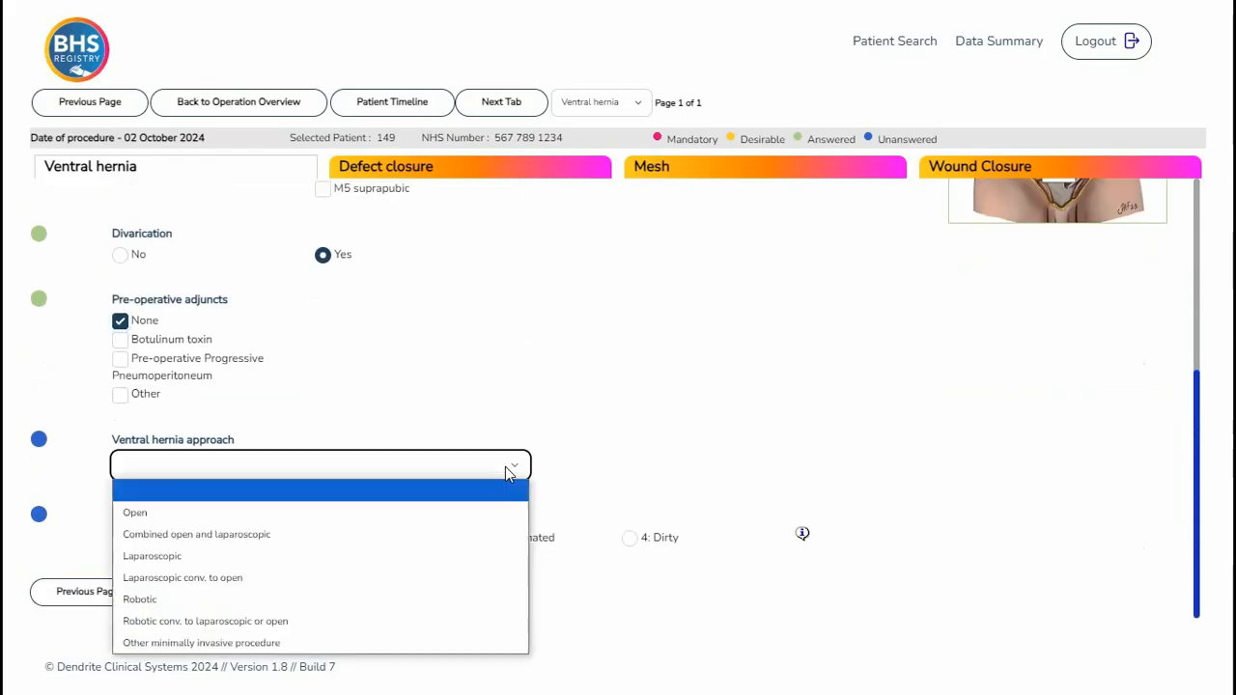
left_click(505, 600)
left_click(697, 466)
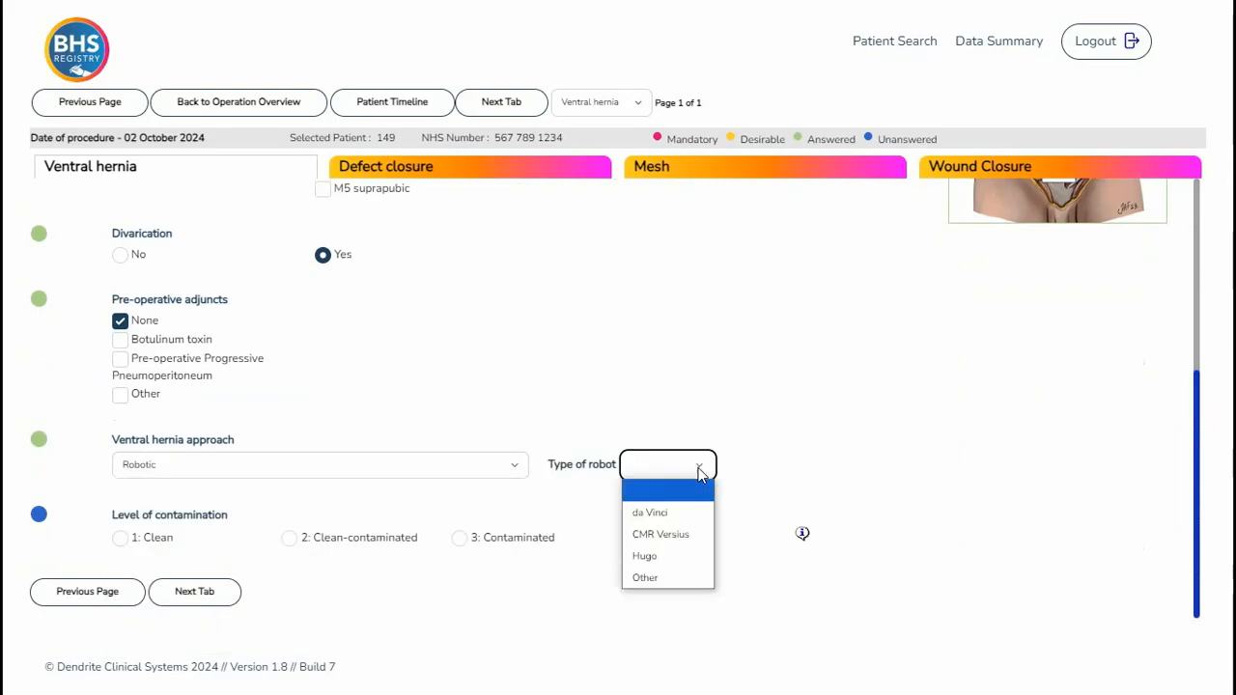
left_click(695, 519)
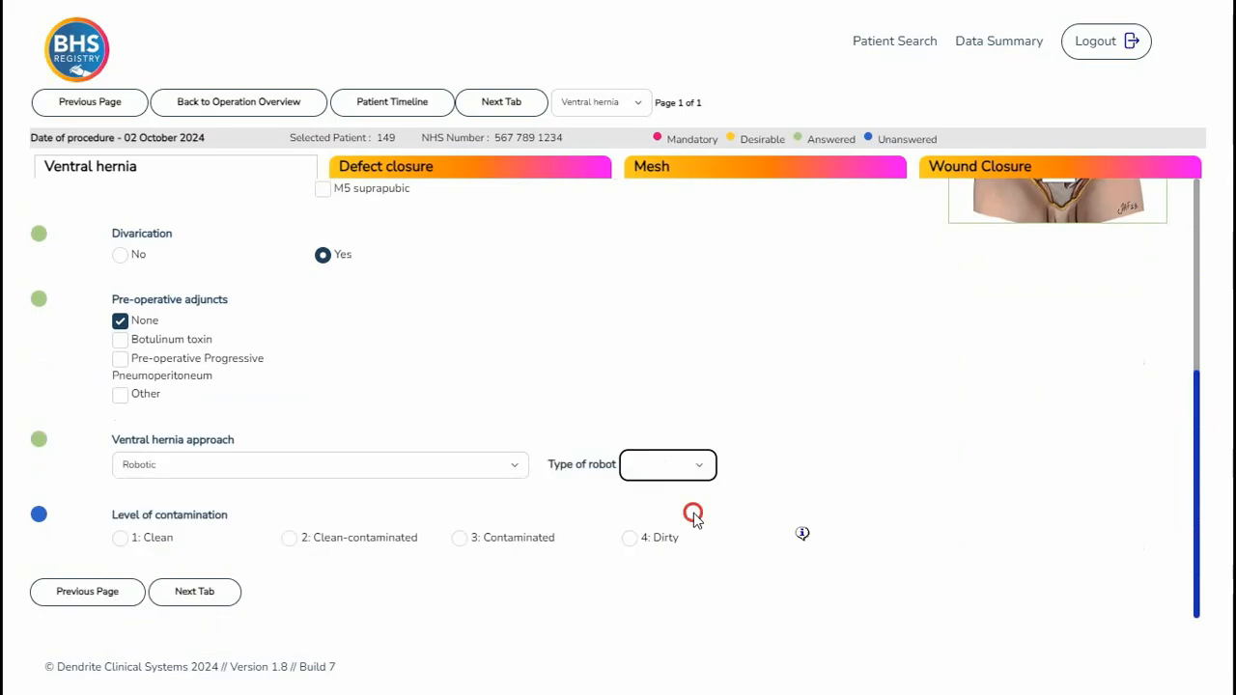
- Set the level of contamination to 3: Contaminated and move on to the Defect closure tab
left_click(459, 538)
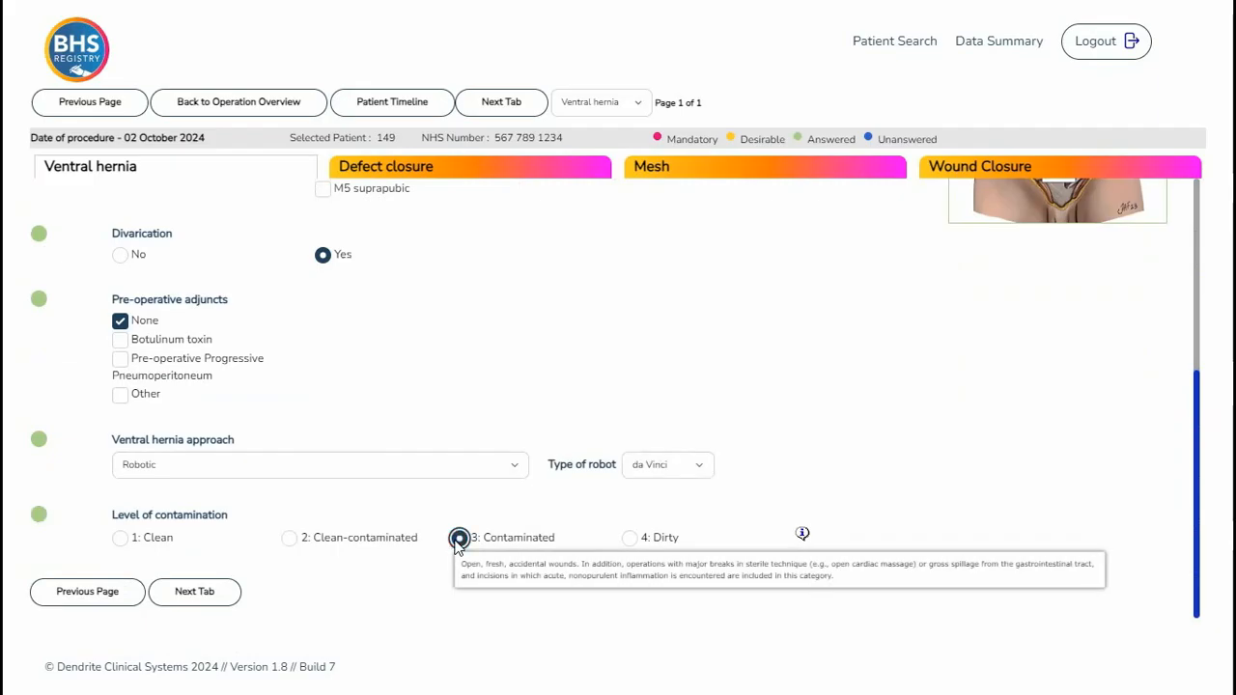
left_click(207, 591)
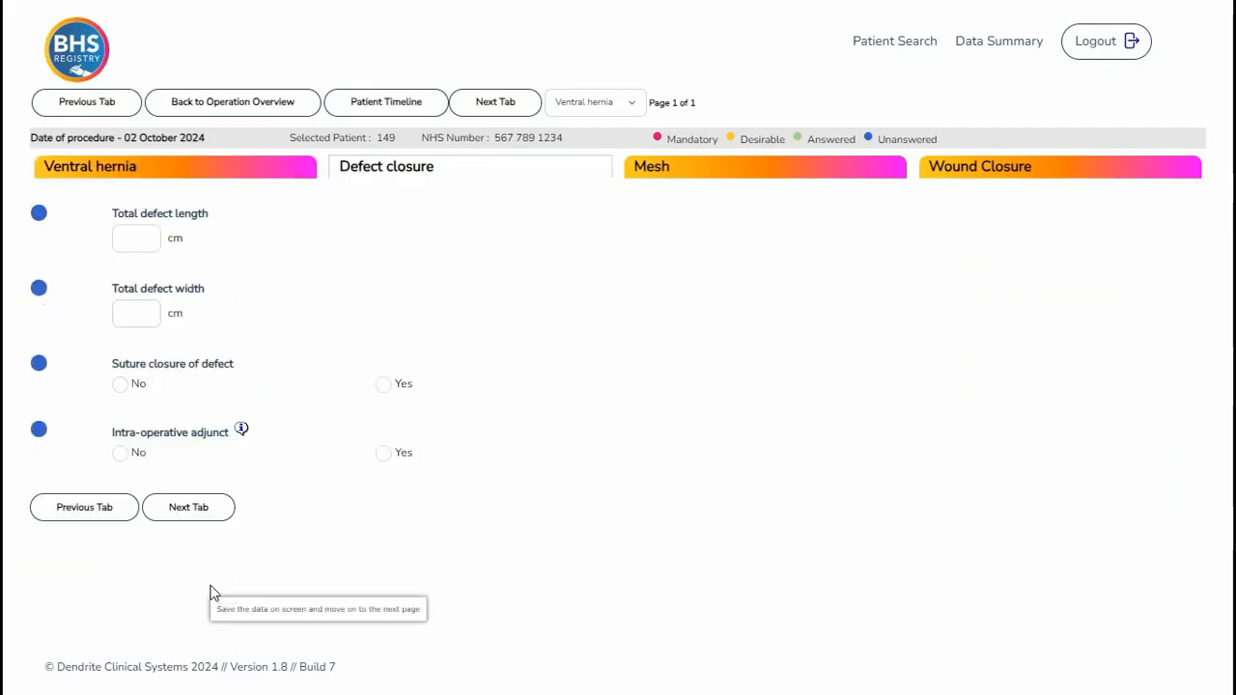
- Enter a total defect length of 6 cm and width of 4 cm
left_click(143, 238)
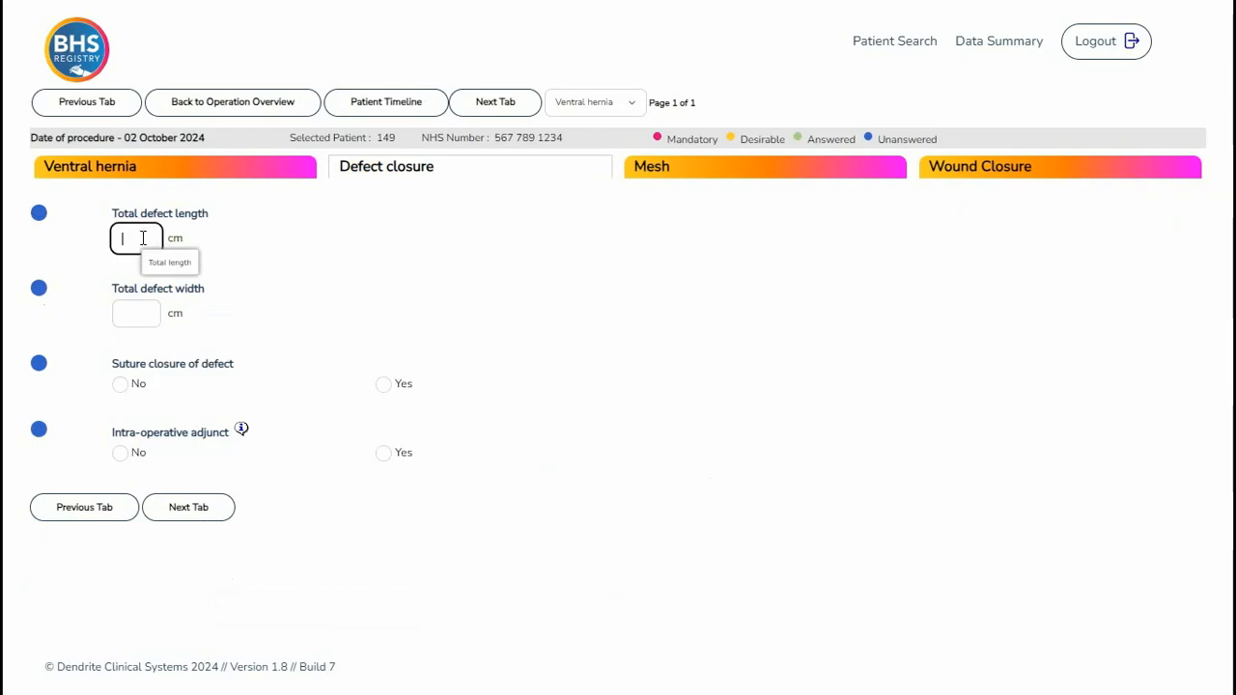
type("6")
left_click(148, 313)
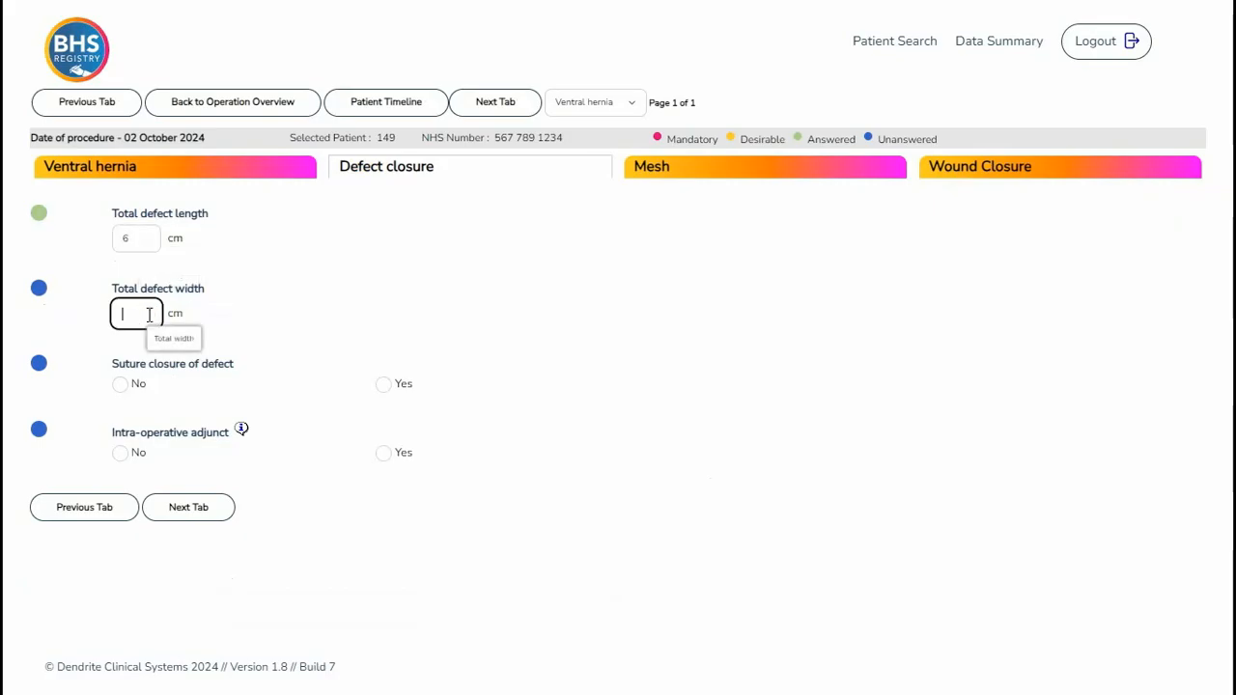
type("4")
- Answer No to suture closure of defect and view the intra-operative adjunct information note
left_click(120, 386)
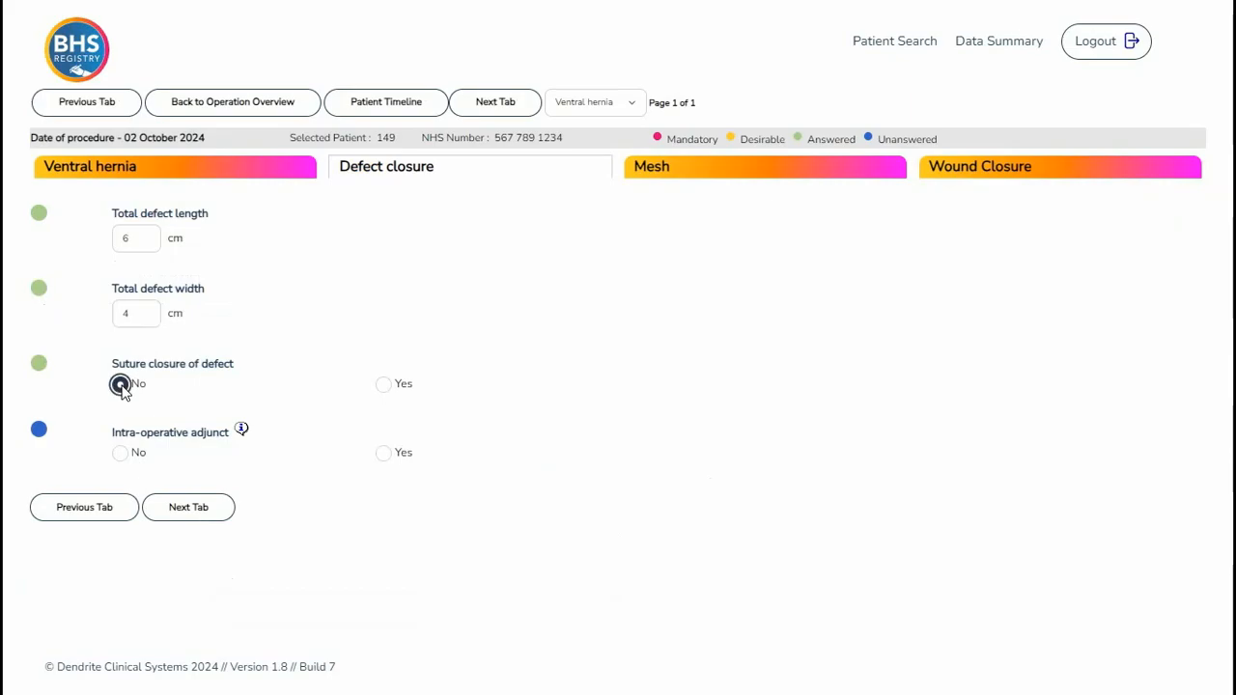
left_click(241, 431)
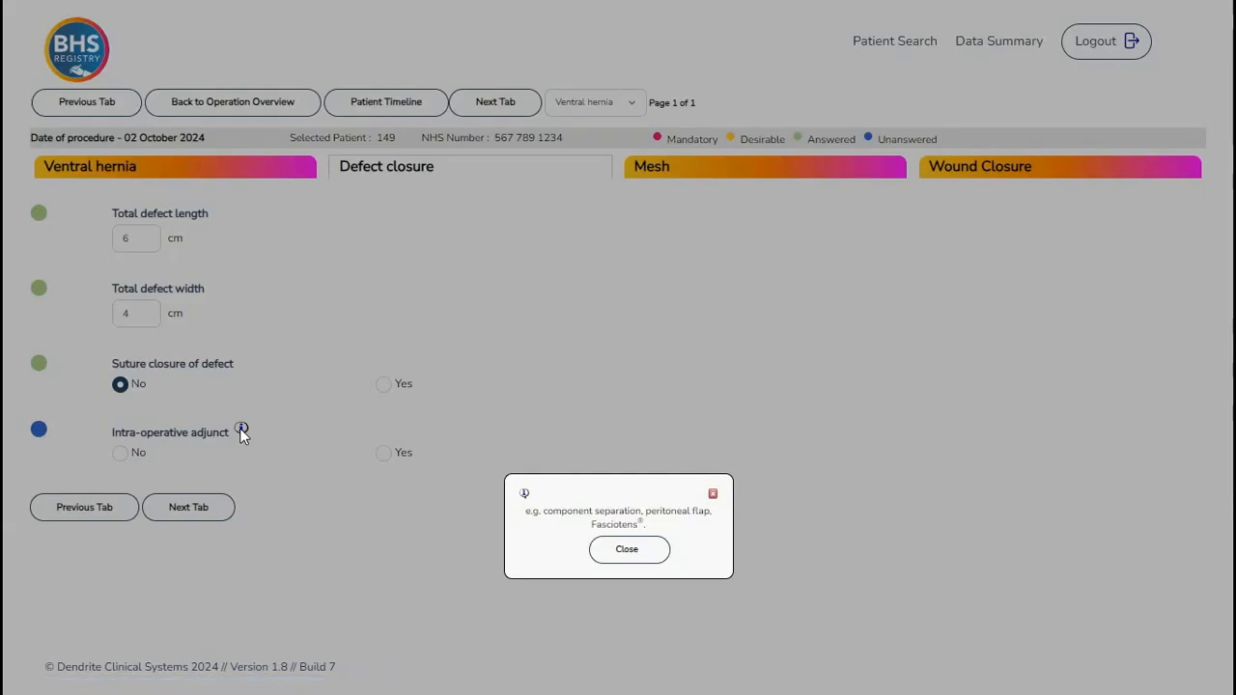
left_click(627, 552)
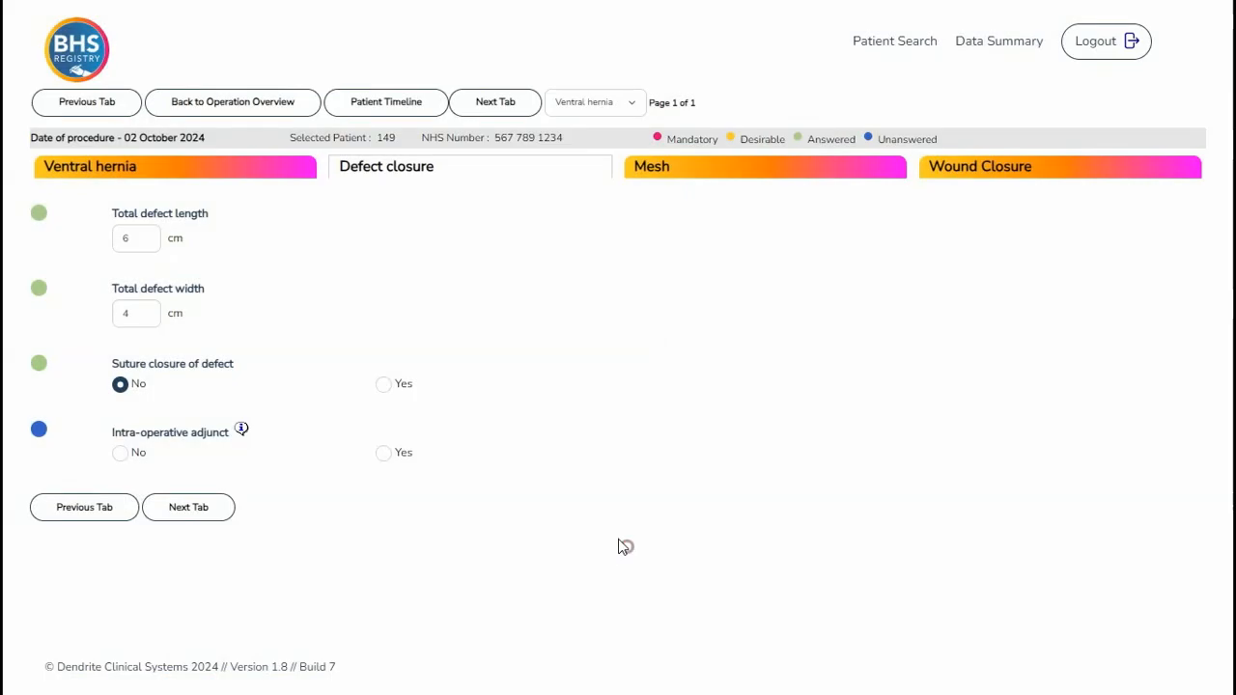
- Answer No to intra-operative adjunct and move on to the Mesh tab
left_click(121, 454)
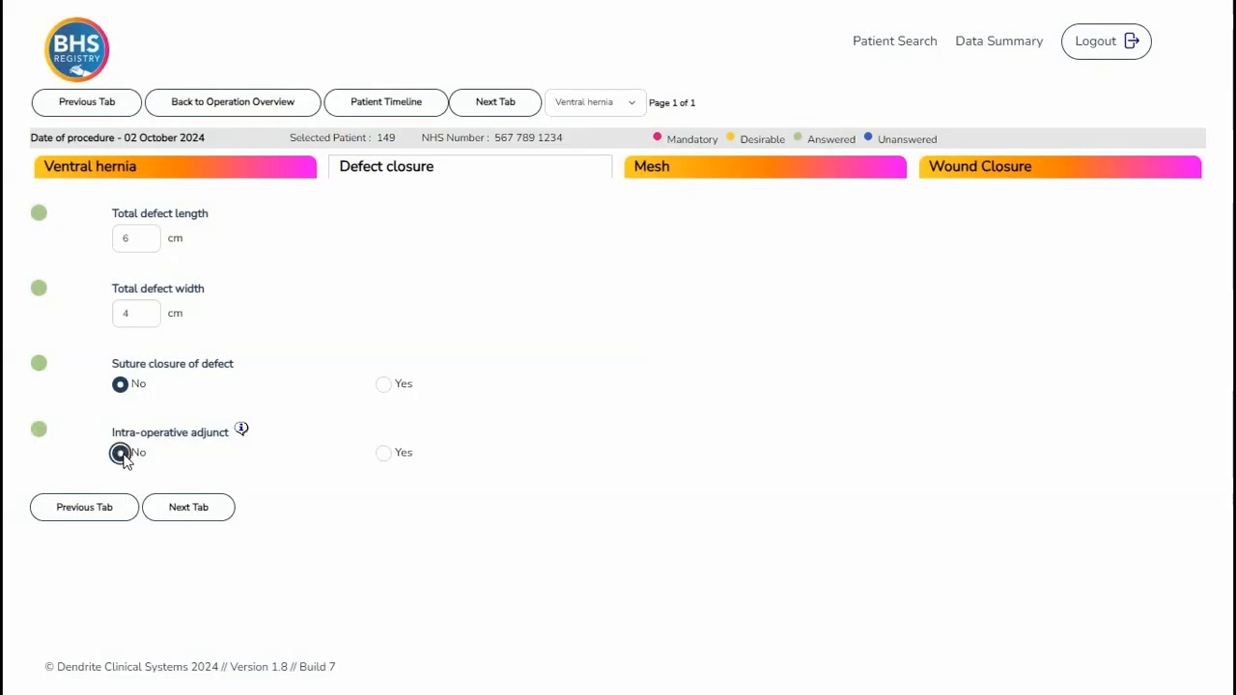
left_click(183, 511)
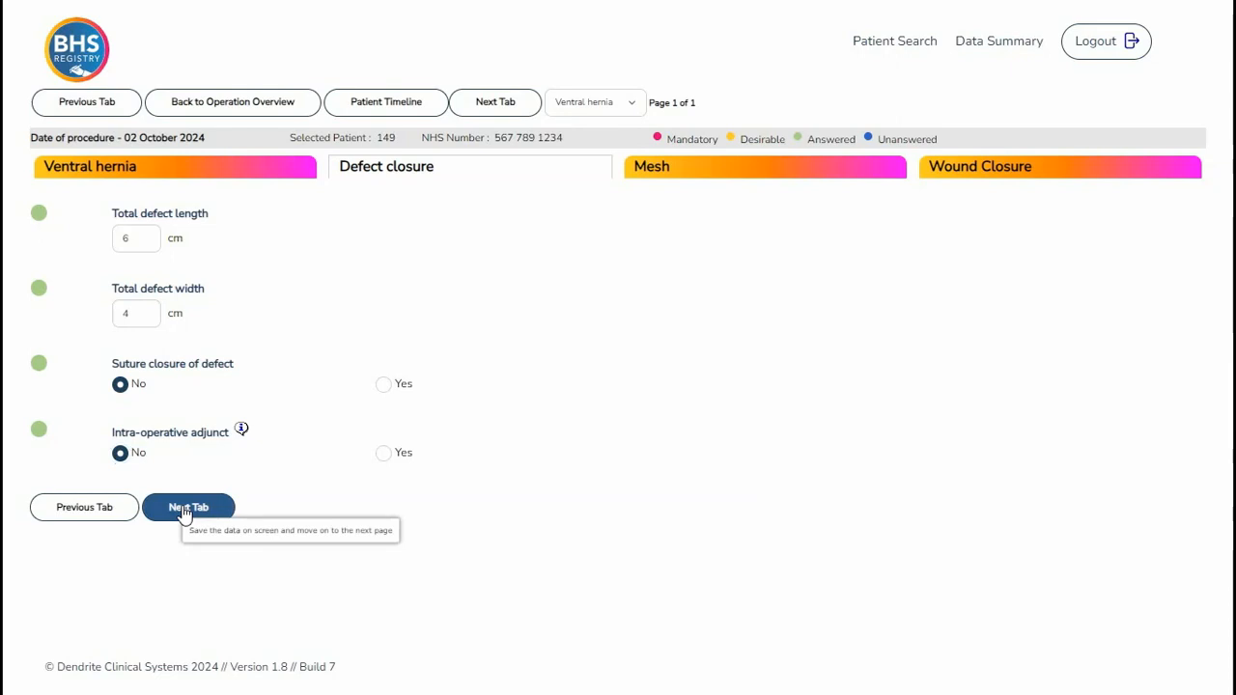
left_click(183, 512)
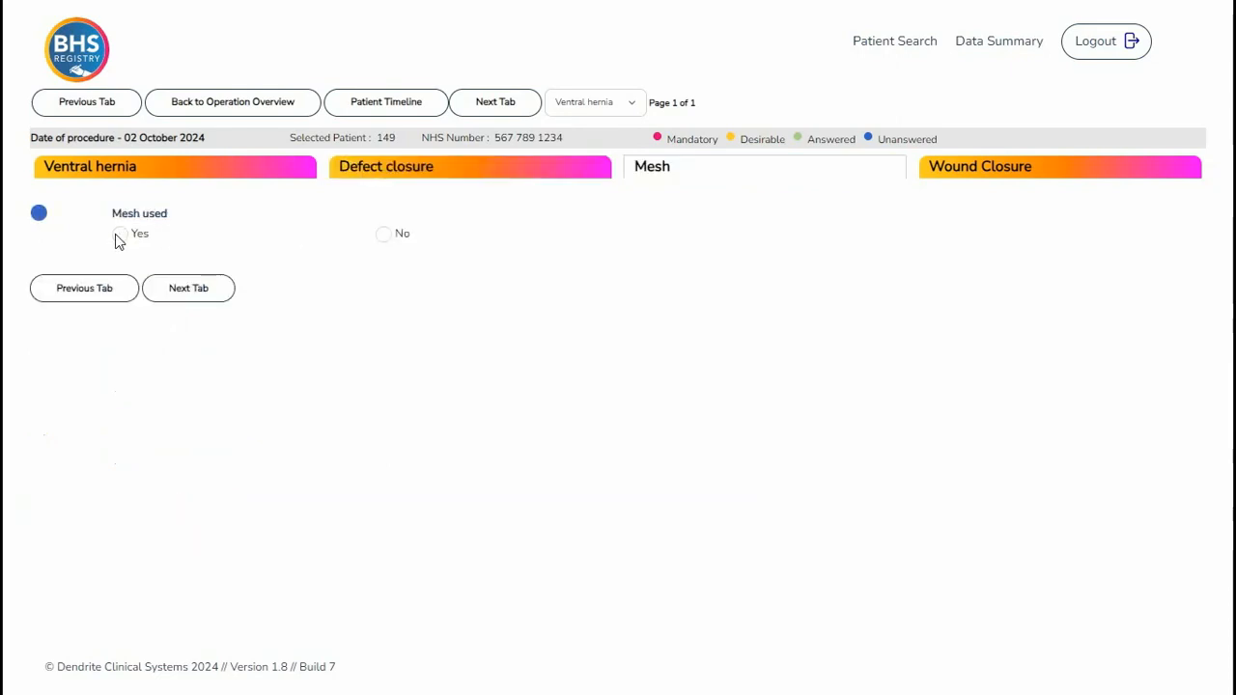
- Answer Yes to mesh used and choose the Promesh T Standard flat mesh 15x15cm as the mesh type
left_click(119, 236)
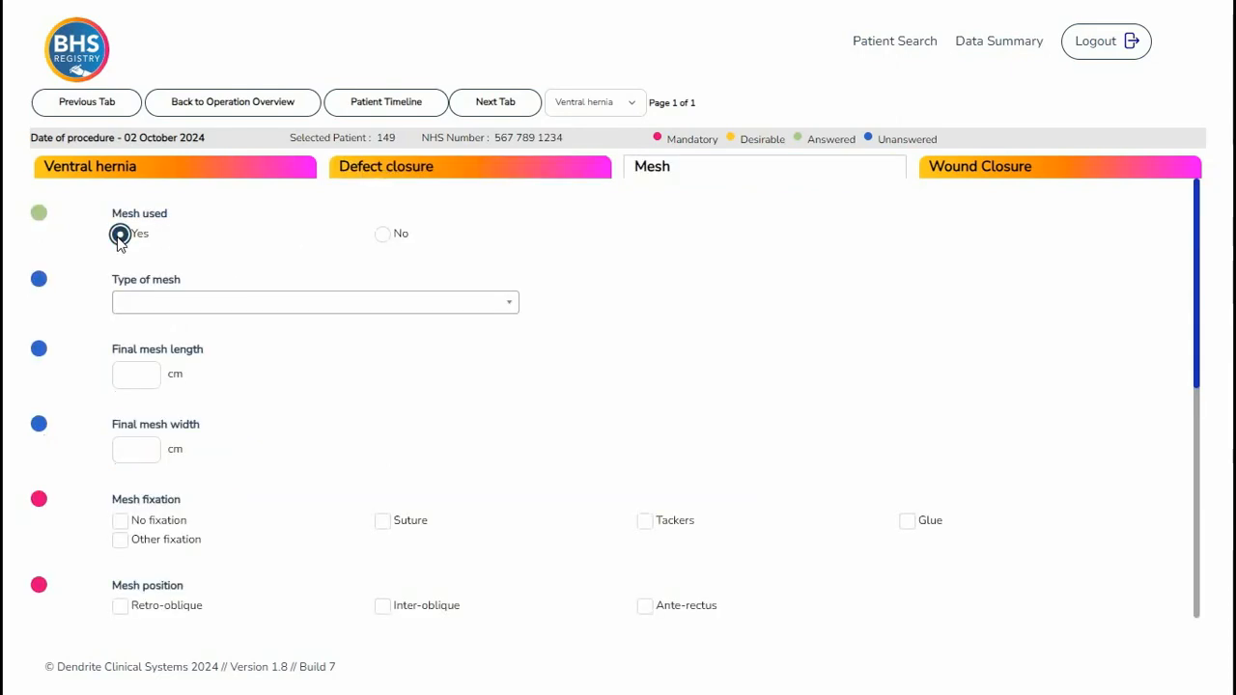
left_click(508, 303)
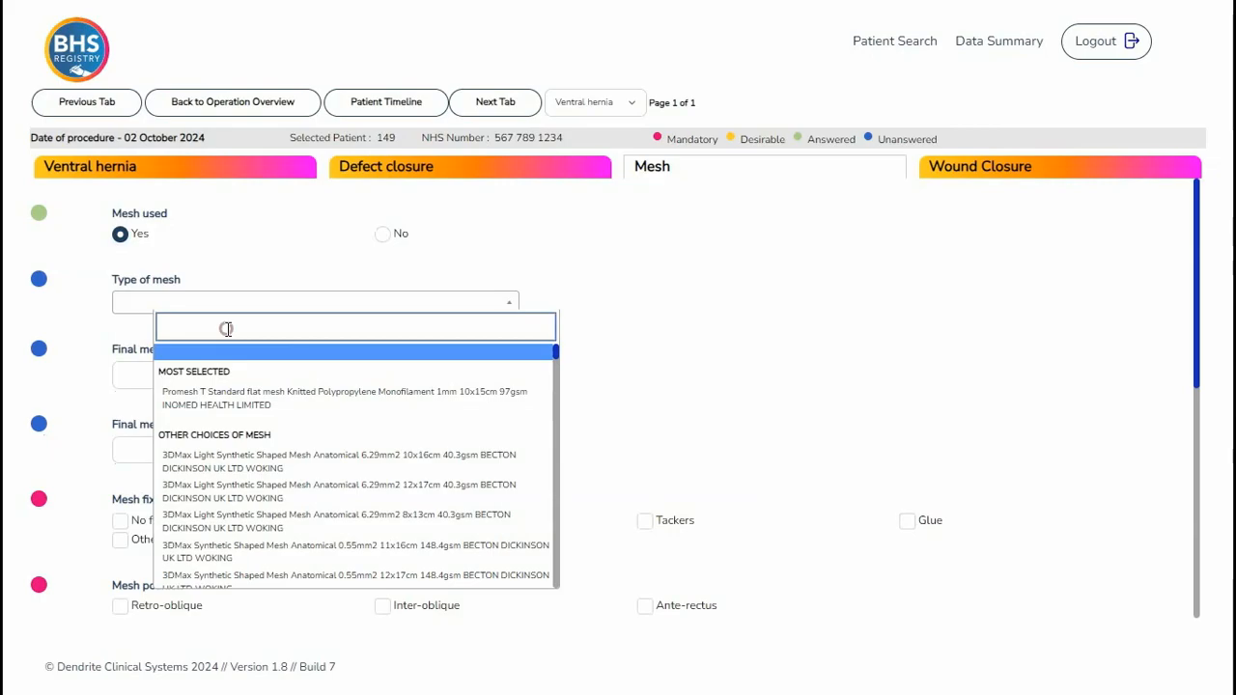
type("pro")
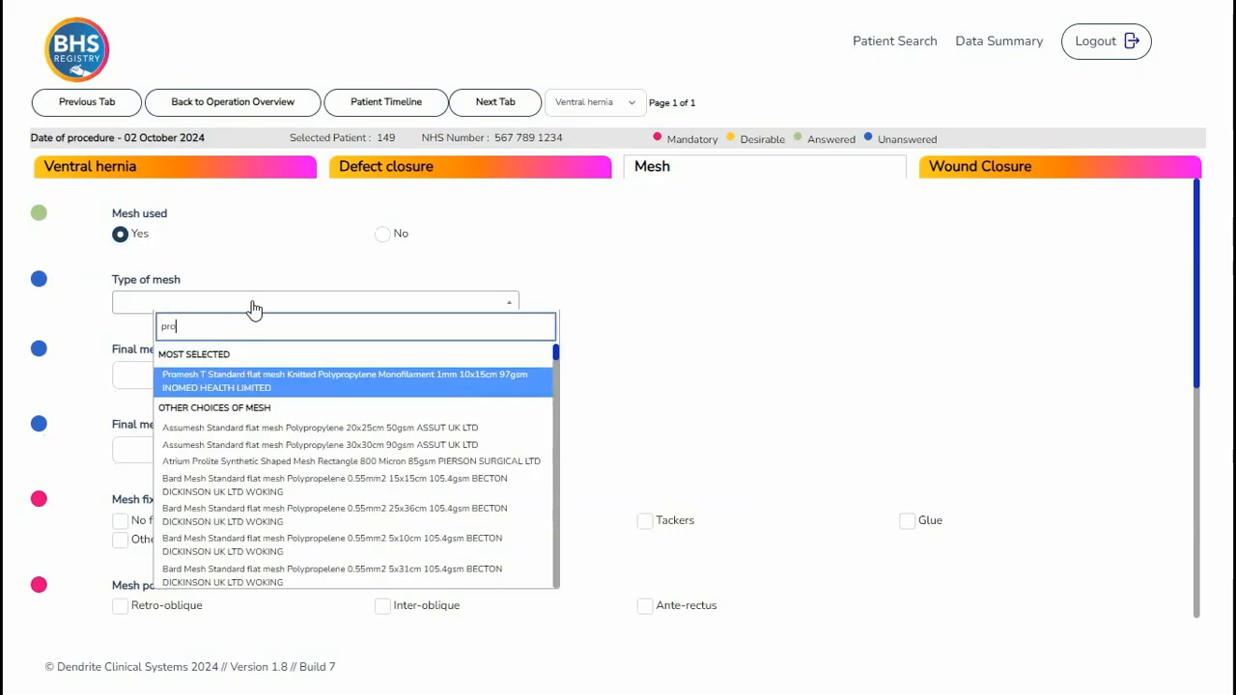
type("mesh t")
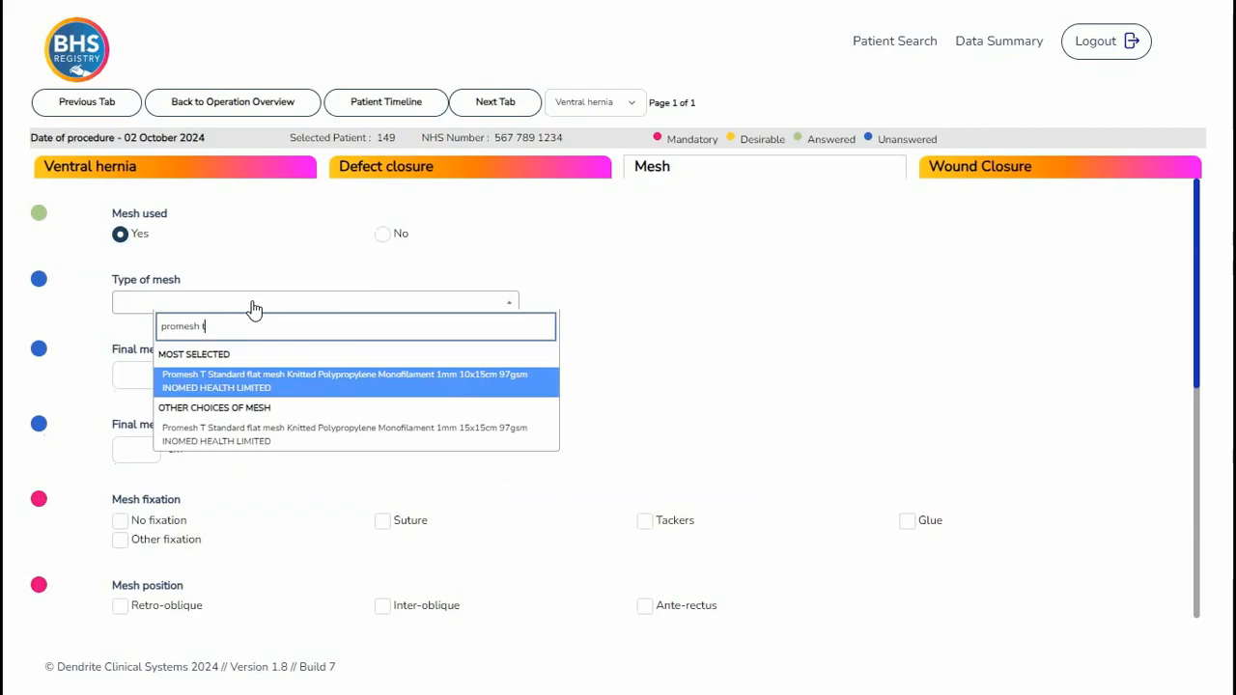
left_click(254, 440)
- Enter a final mesh length of 14 cm and a final mesh width of 10 cm
key("Tab")
type("14")
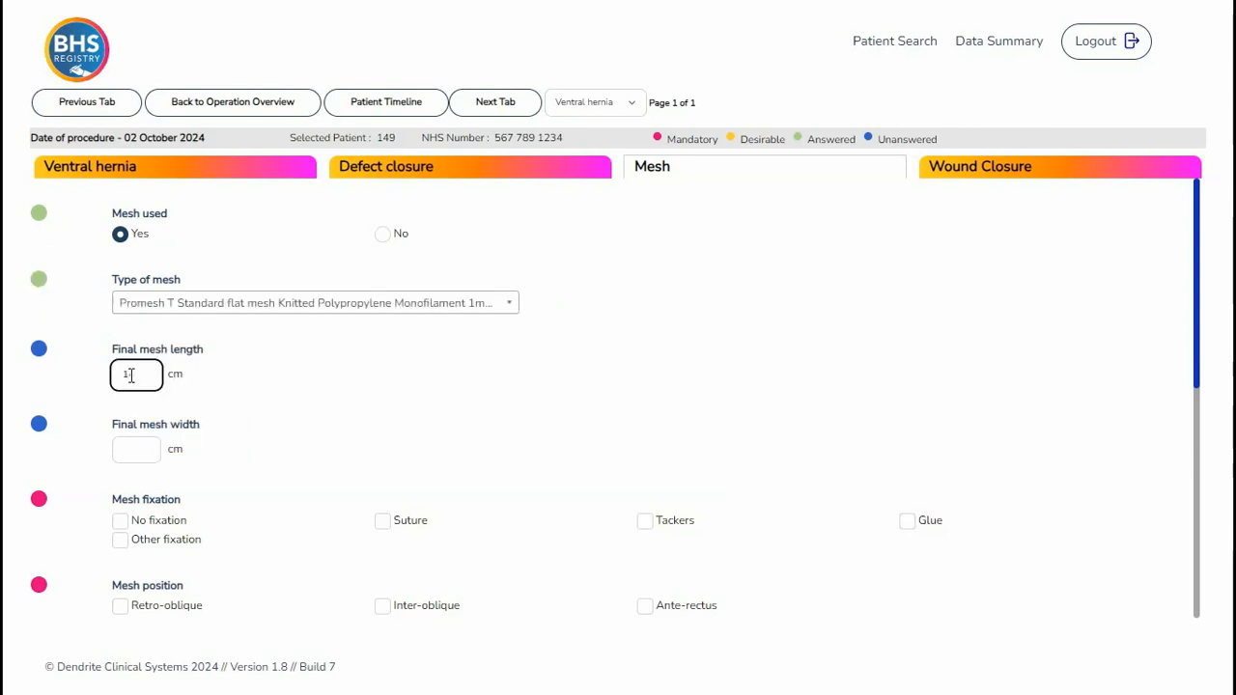
left_click(118, 449)
type("10")
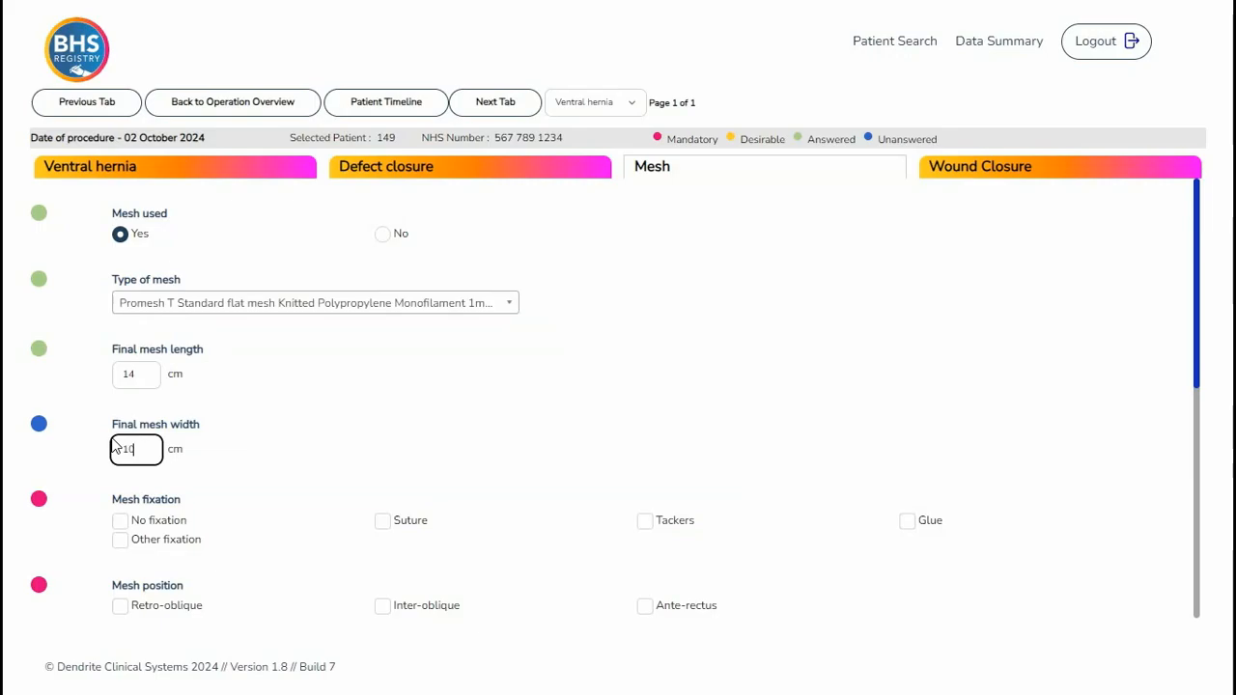
- Choose Suture as mesh fixation with the W9133H 70 cm pds II absorbable monofilament violet 2/0 suture detail
left_click(385, 522)
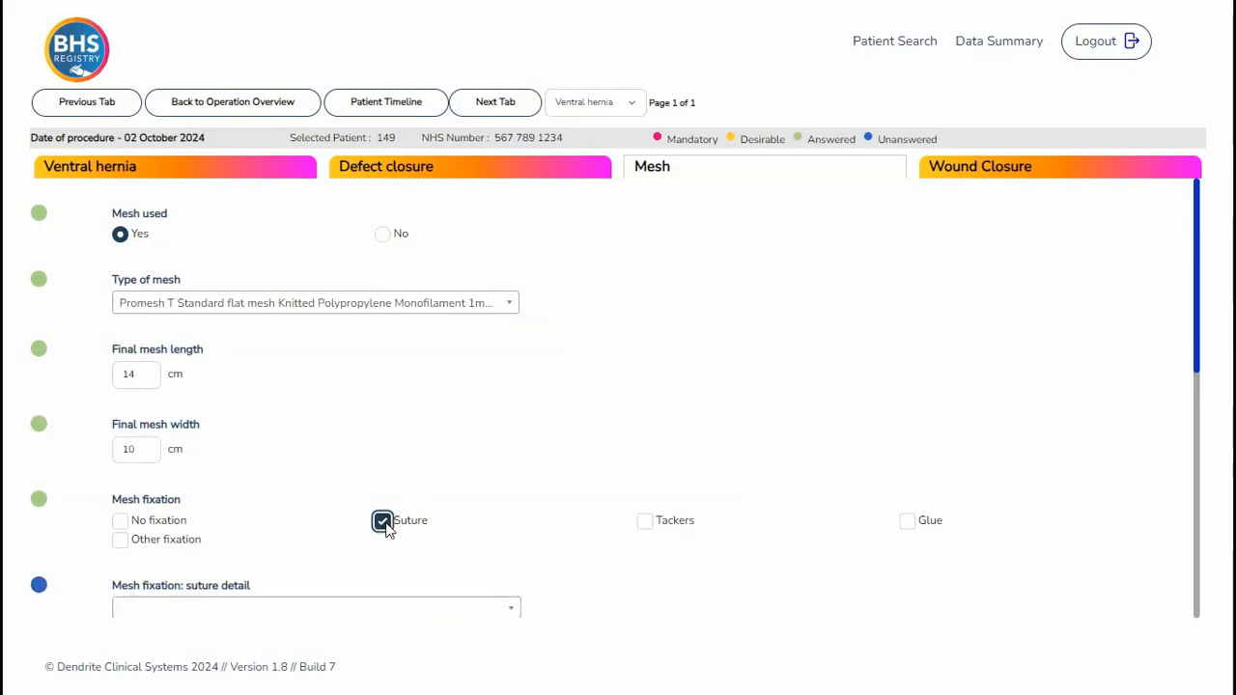
scroll(272, 493, "down", 2)
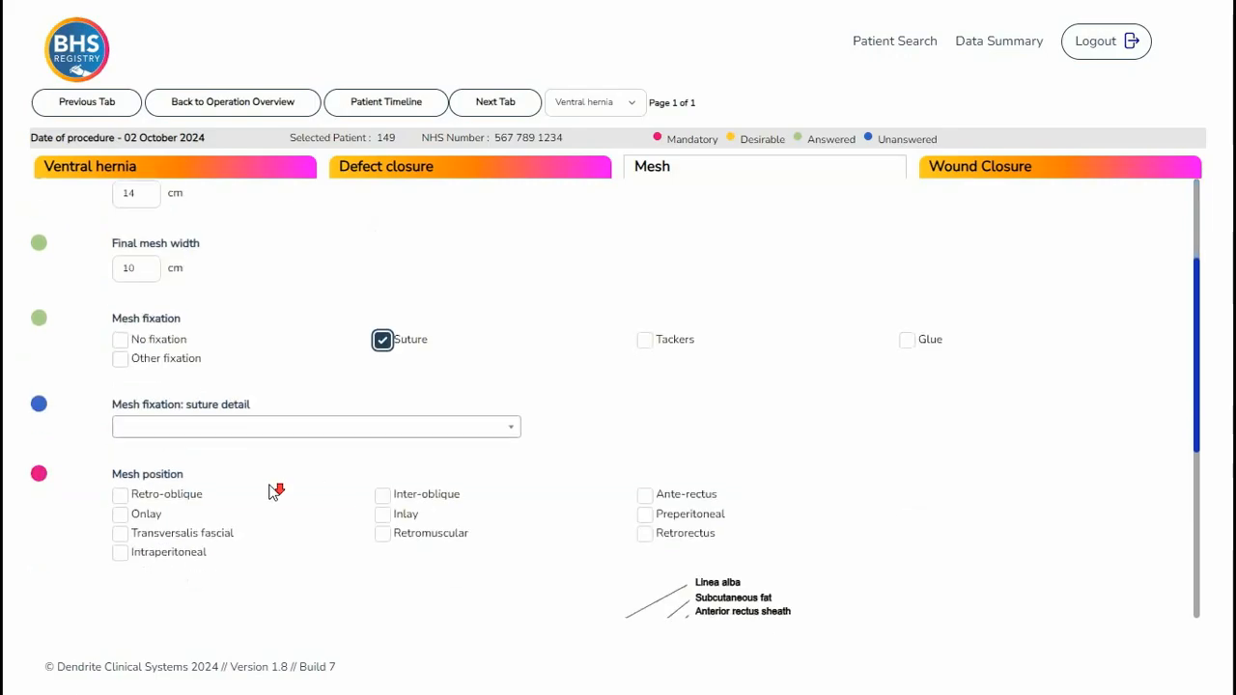
left_click(503, 430)
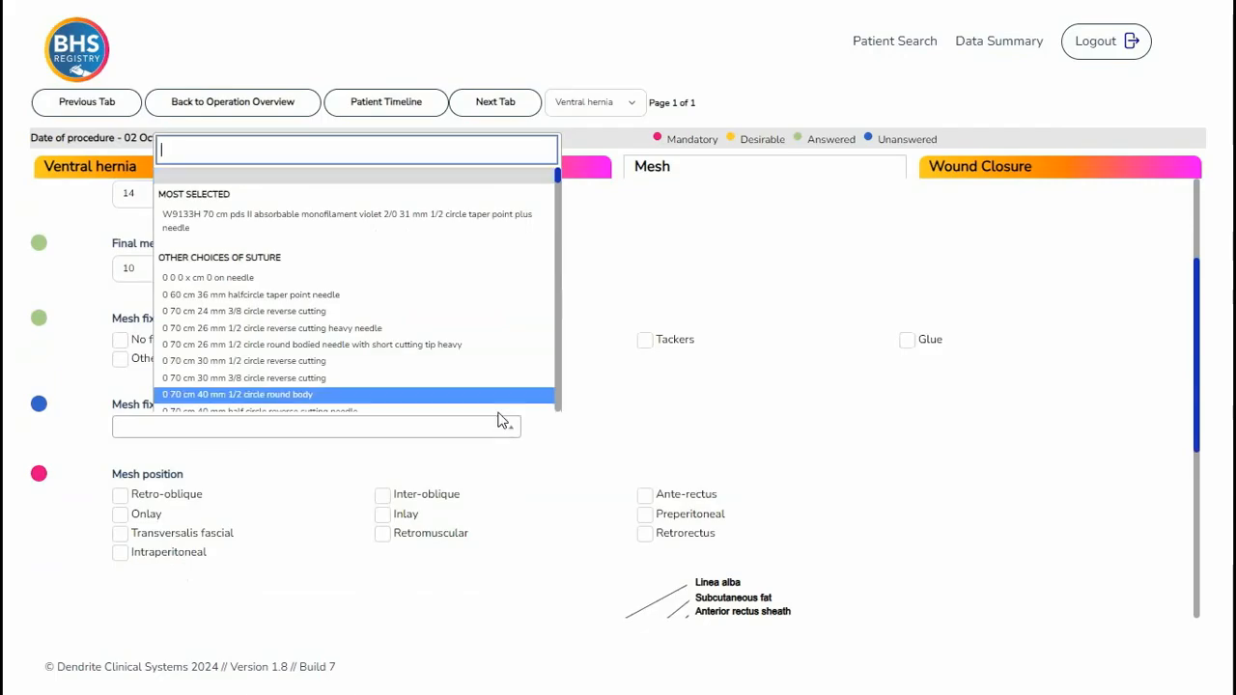
left_click(357, 225)
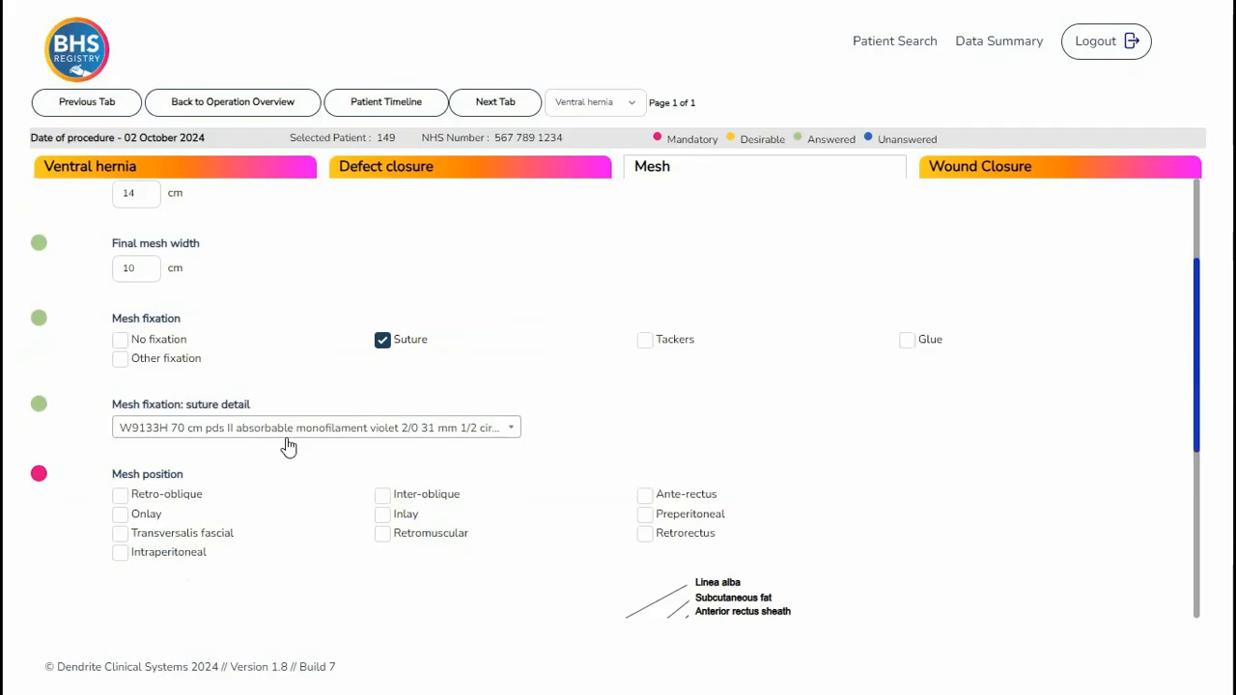
- Set the mesh position to Retrorectus using the diagram and move on to the Wound Closure tab
scroll(286, 452, "down", 2)
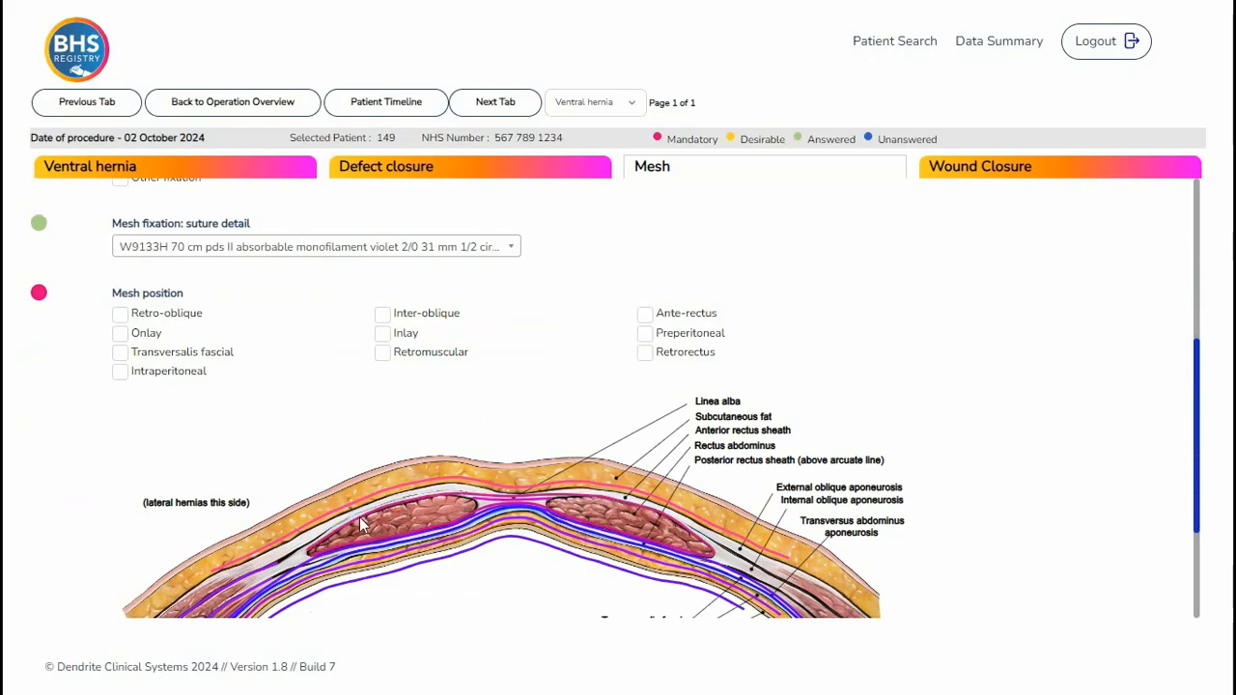
left_click(367, 542)
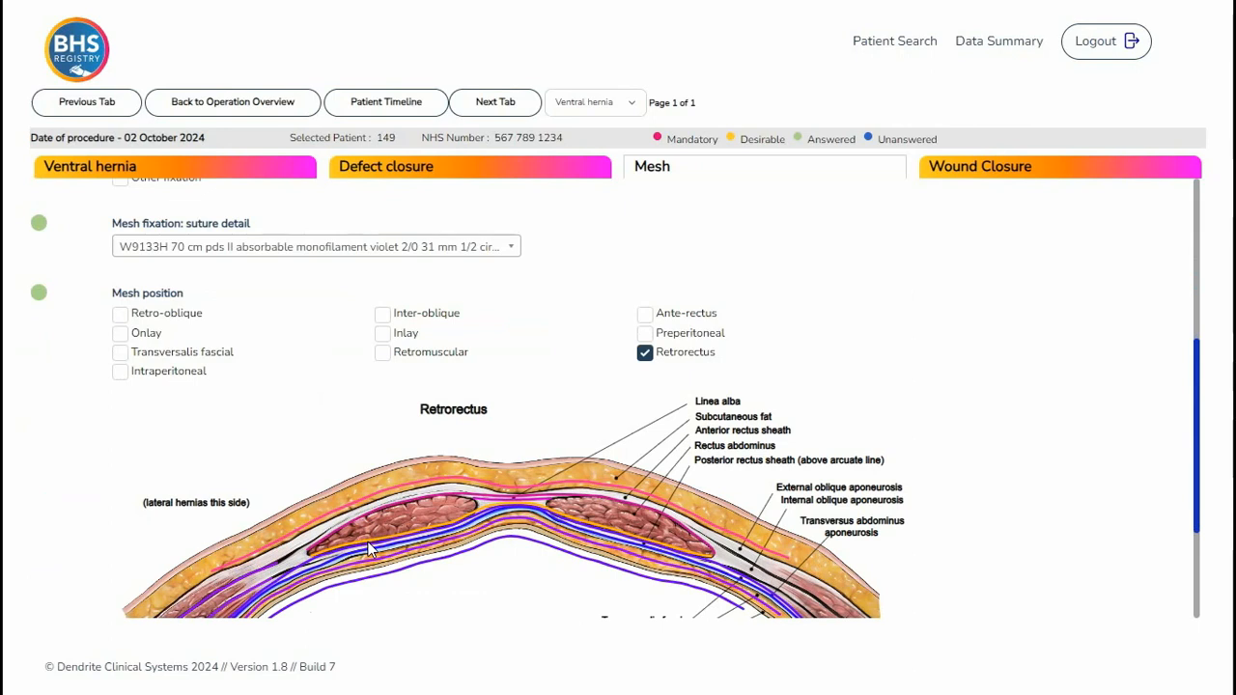
scroll(368, 542, "down", 2)
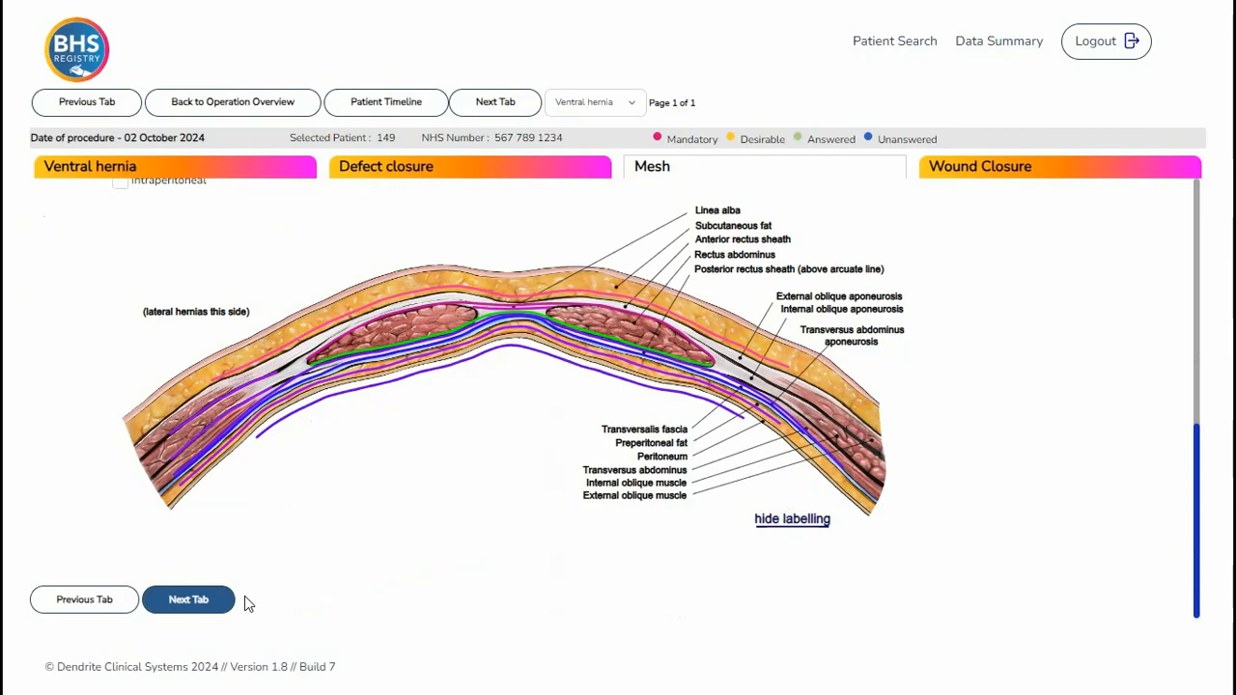
left_click(178, 600)
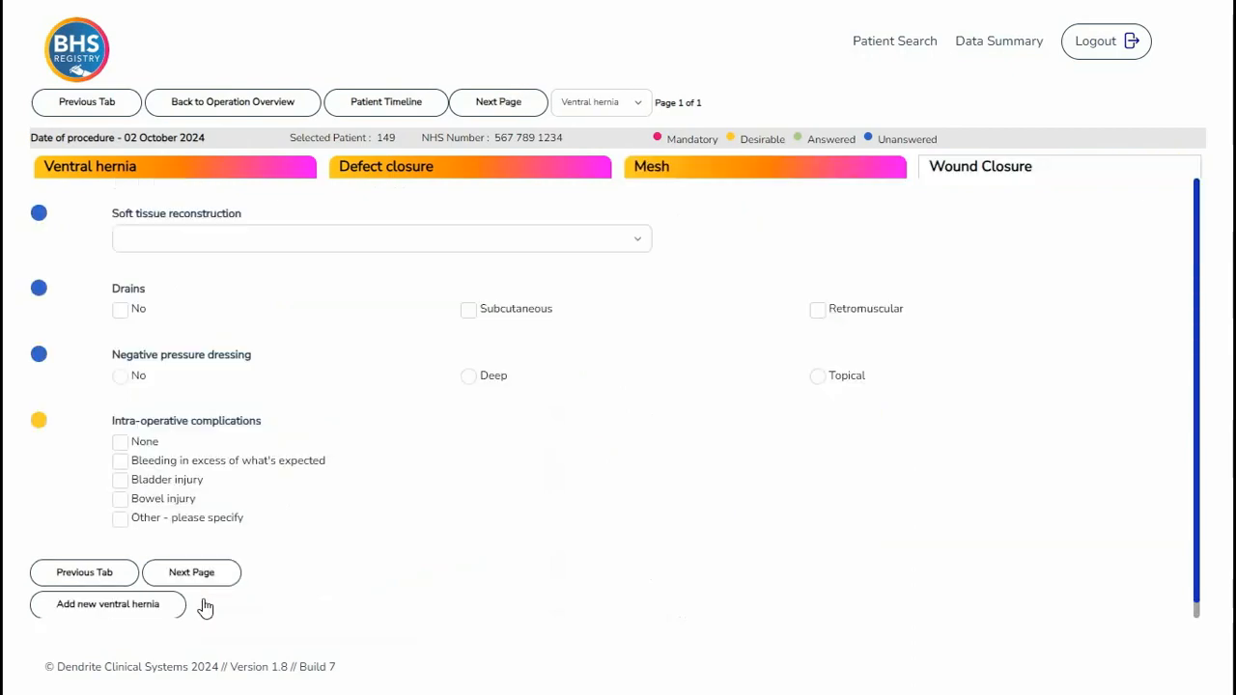
- Set soft tissue reconstruction to None and tick Subcutaneous and Retromuscular drains
left_click(628, 241)
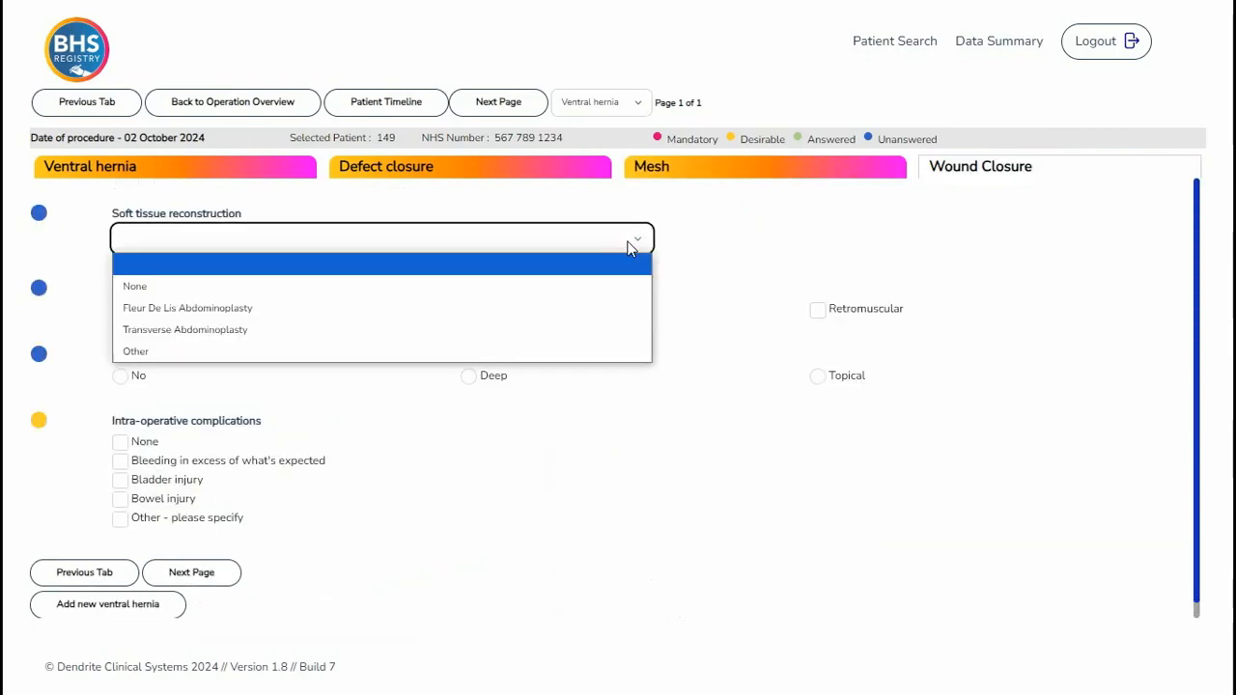
left_click(592, 285)
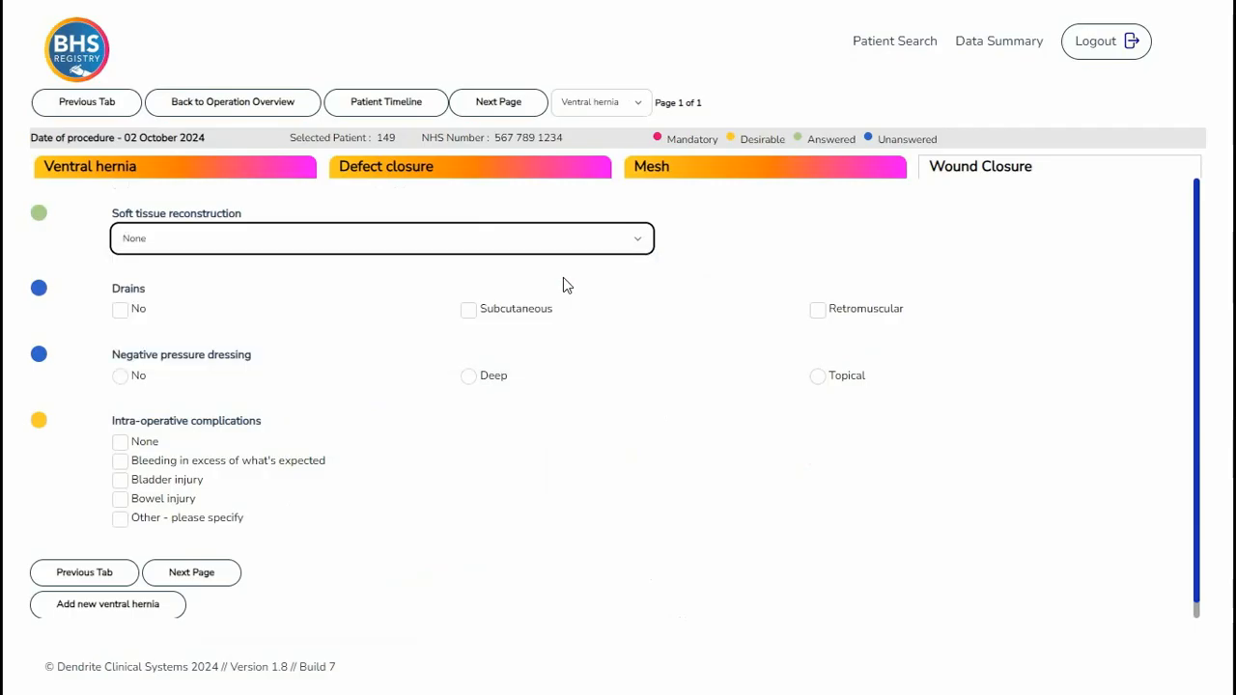
left_click(469, 309)
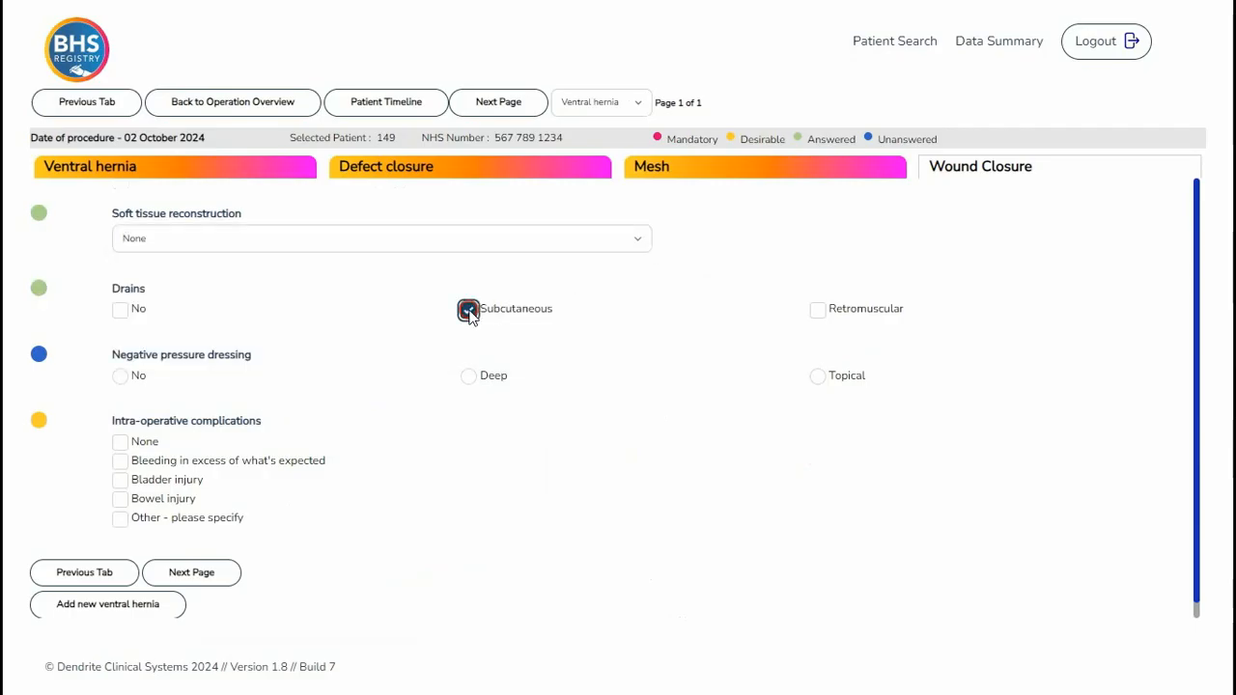
left_click(817, 310)
- Set the negative pressure dressing to Topical, Other, and specify Queenie as the topical dressing
left_click(818, 377)
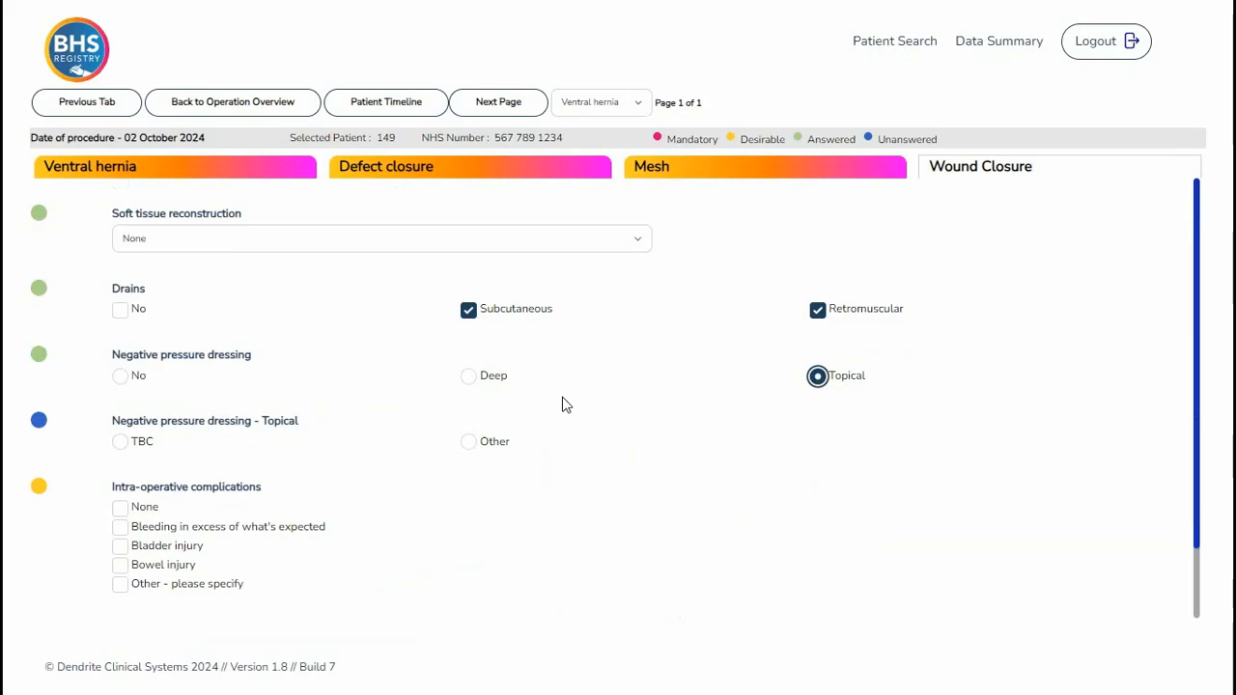
left_click(470, 444)
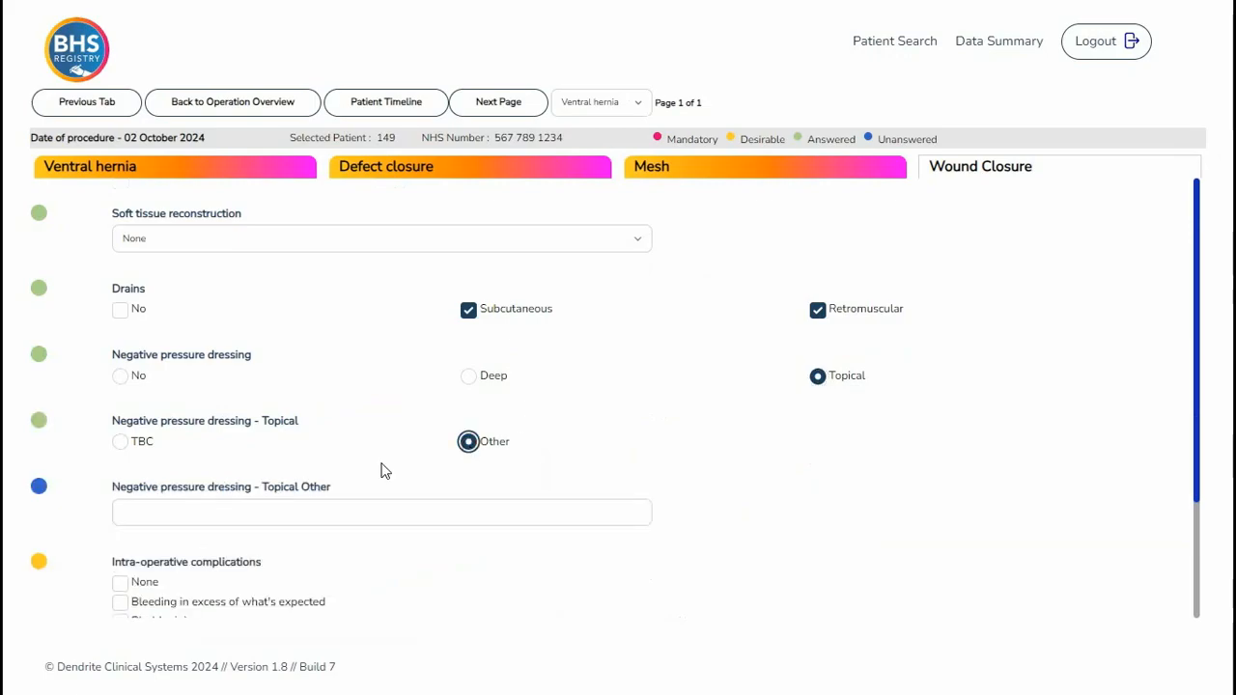
left_click(184, 509)
type("Quee")
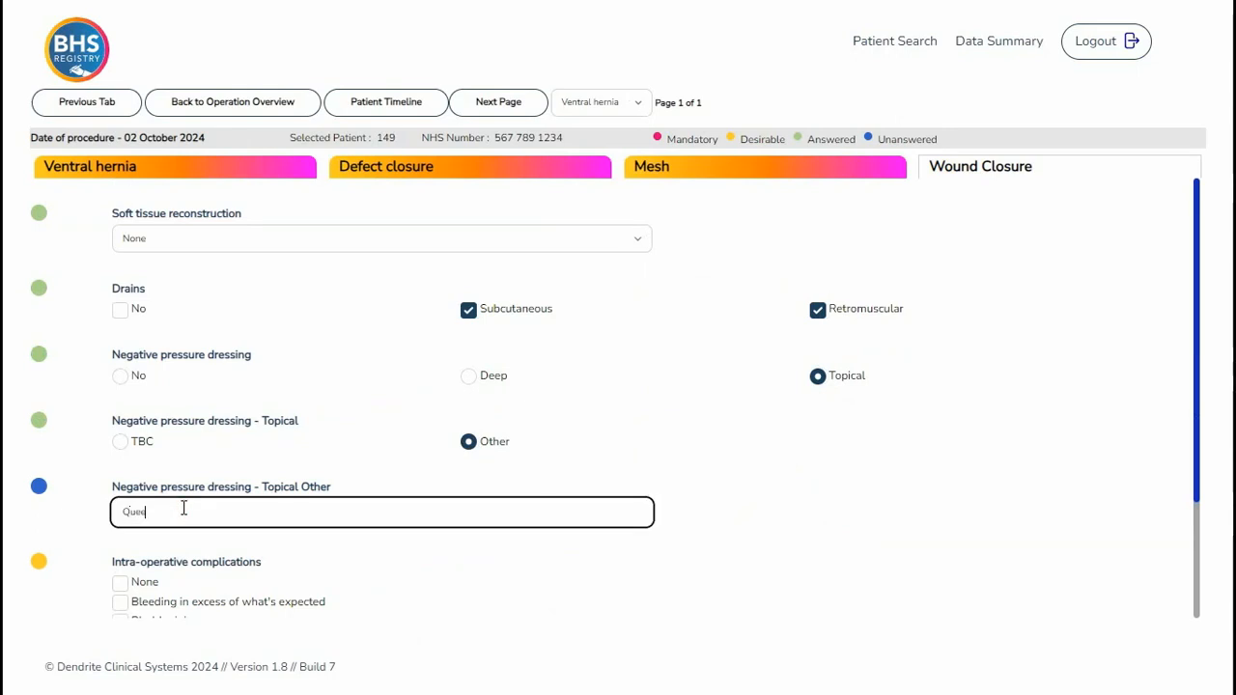
type("nie")
- Tick None for intra-operative complications and return to the operation overview
scroll(184, 509, "down", 3)
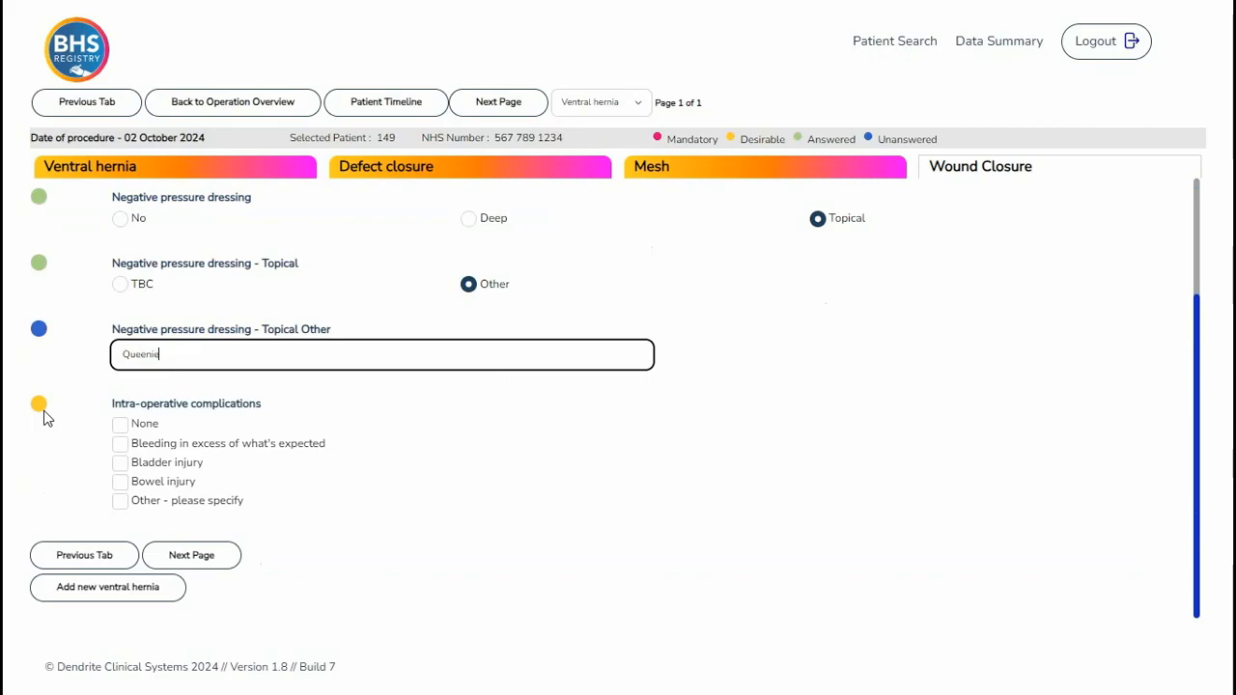
left_click(120, 427)
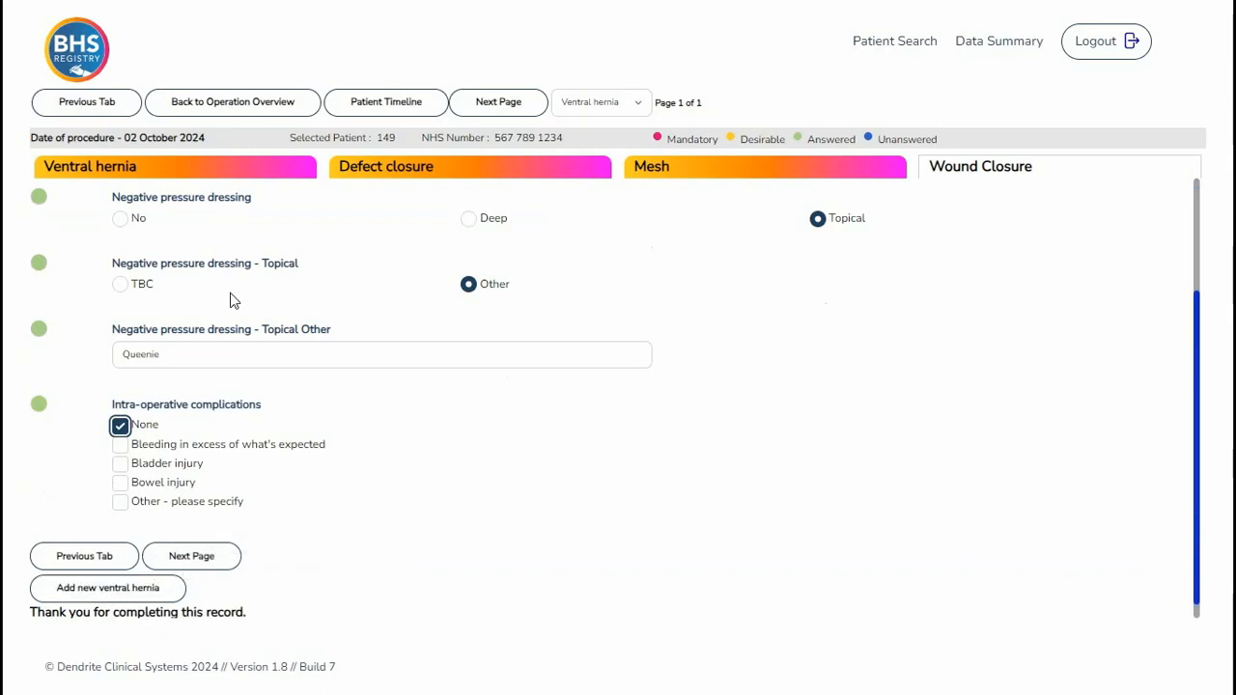
left_click(250, 104)
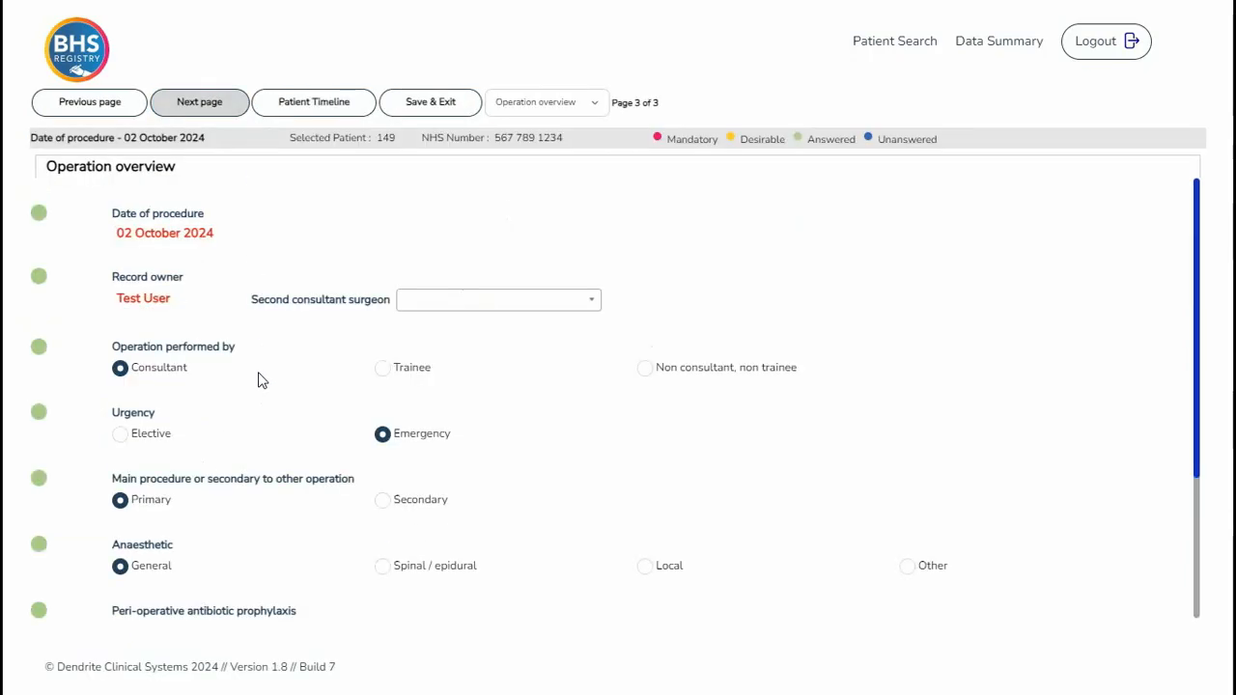
- Save and exit the operation record
scroll(262, 396, "down", 2)
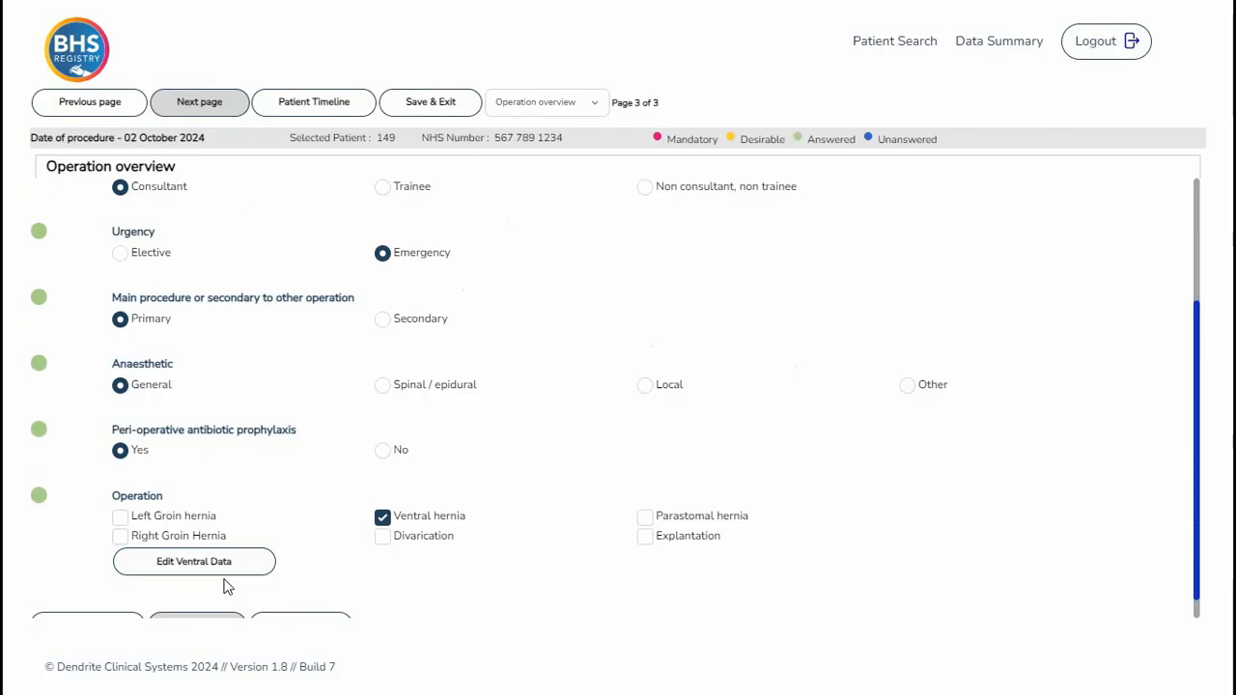
scroll(229, 587, "down", 1)
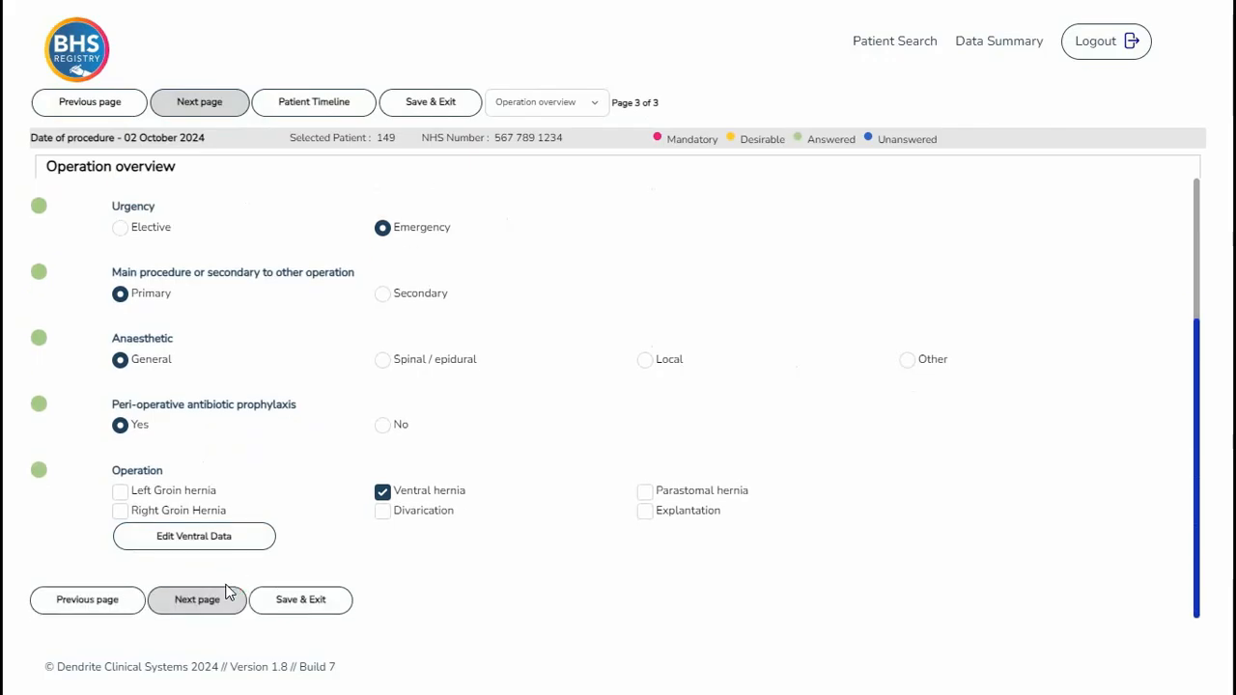
left_click(291, 602)
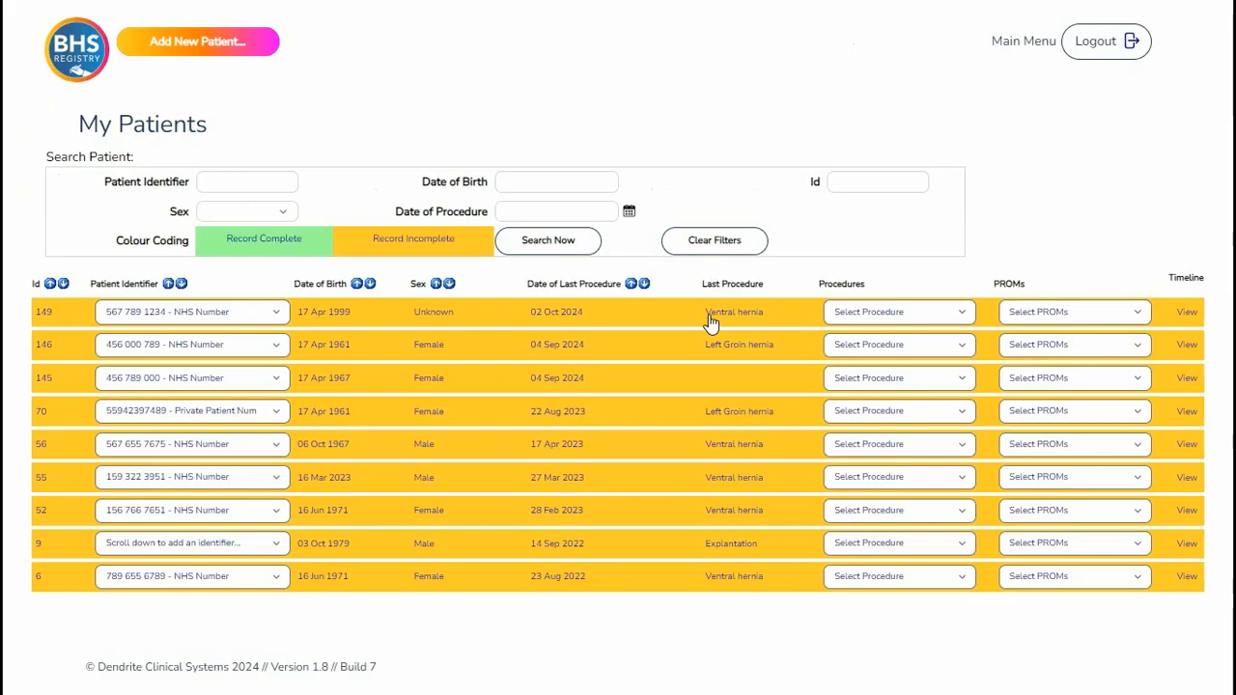
- Inspect the procedures and PROMs lists for patient 149 in My Patients
left_click(963, 315)
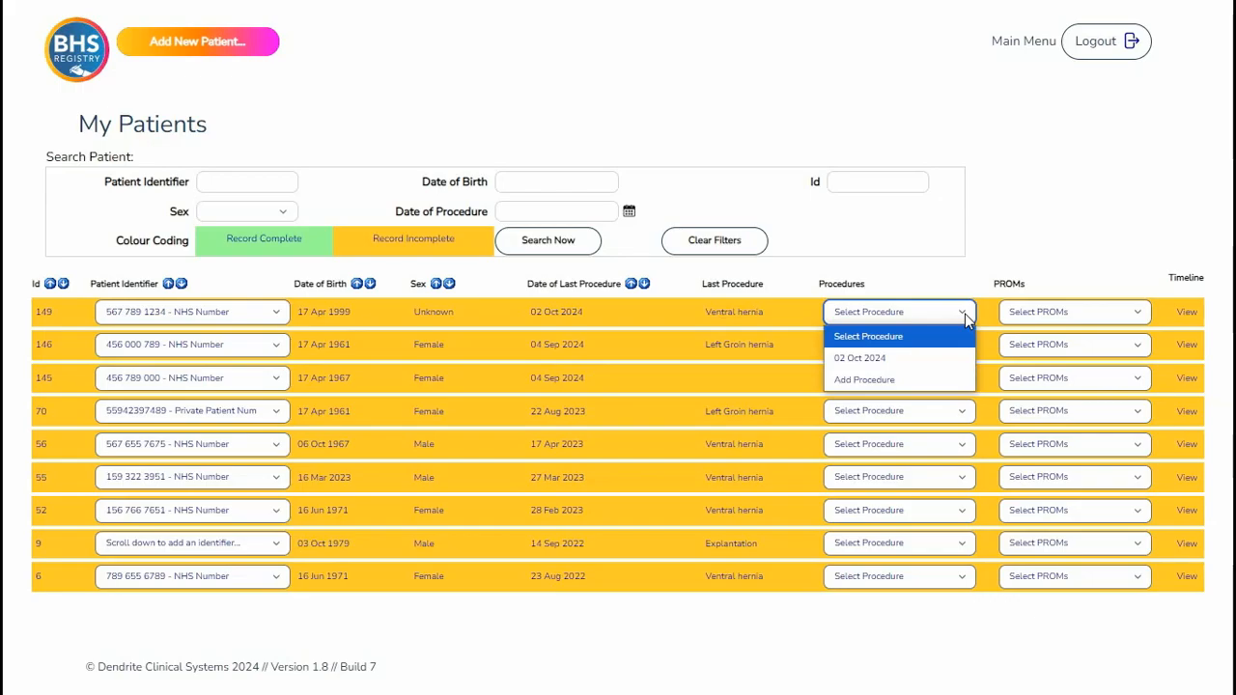
left_click(963, 315)
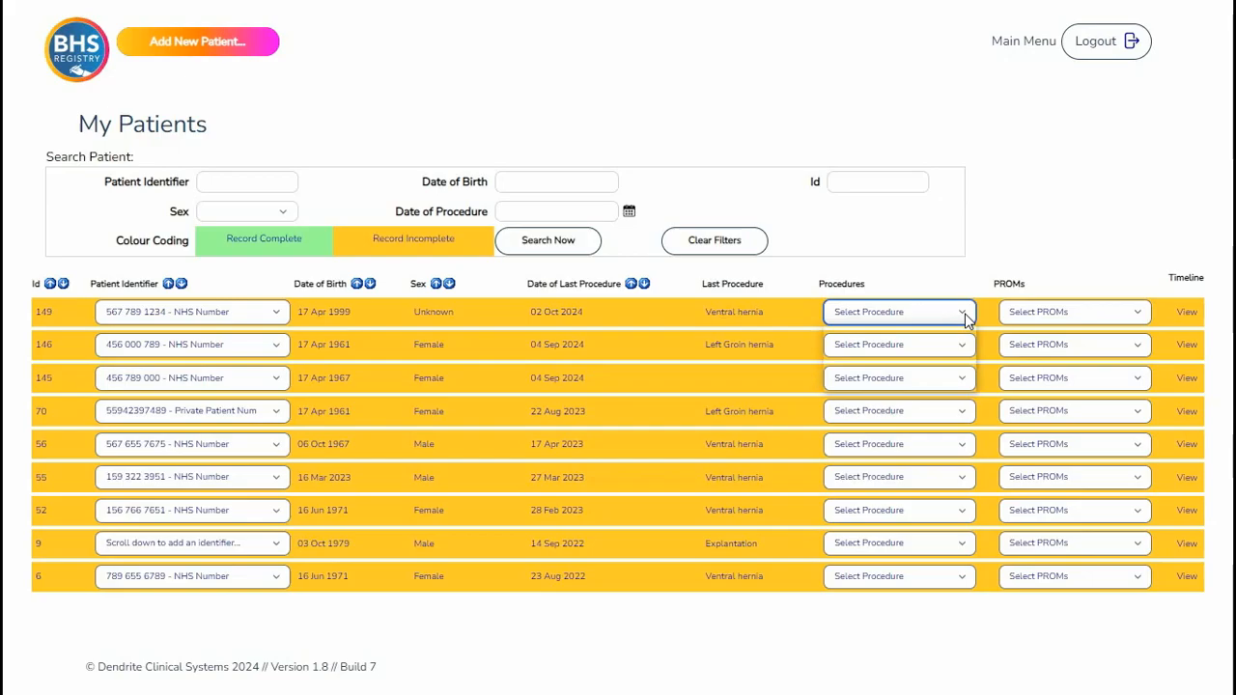
left_click(1138, 315)
left_click(1137, 315)
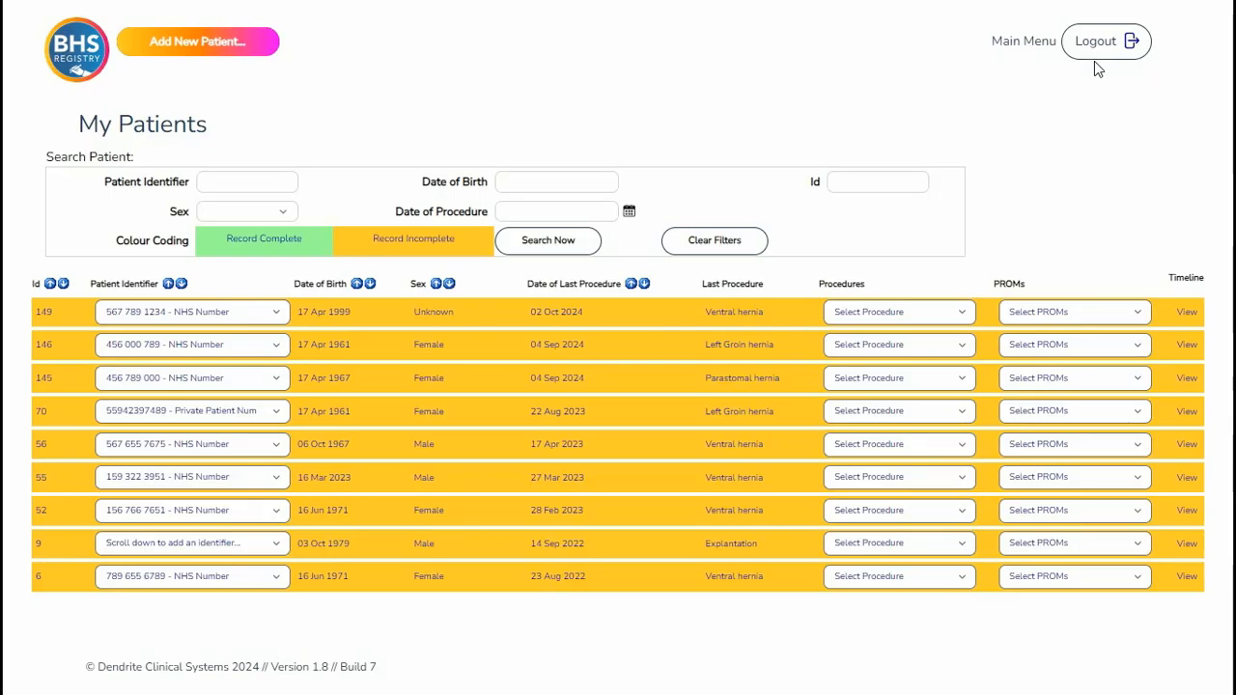
- Log out of the registry
left_click(1095, 62)
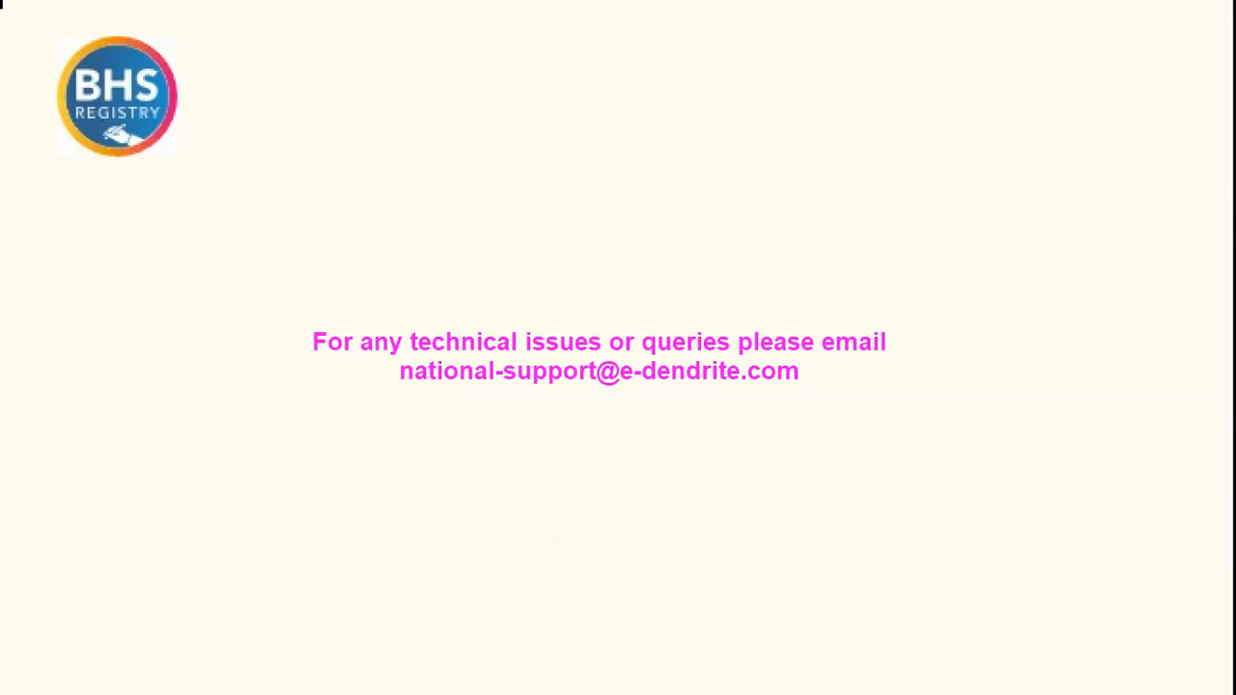